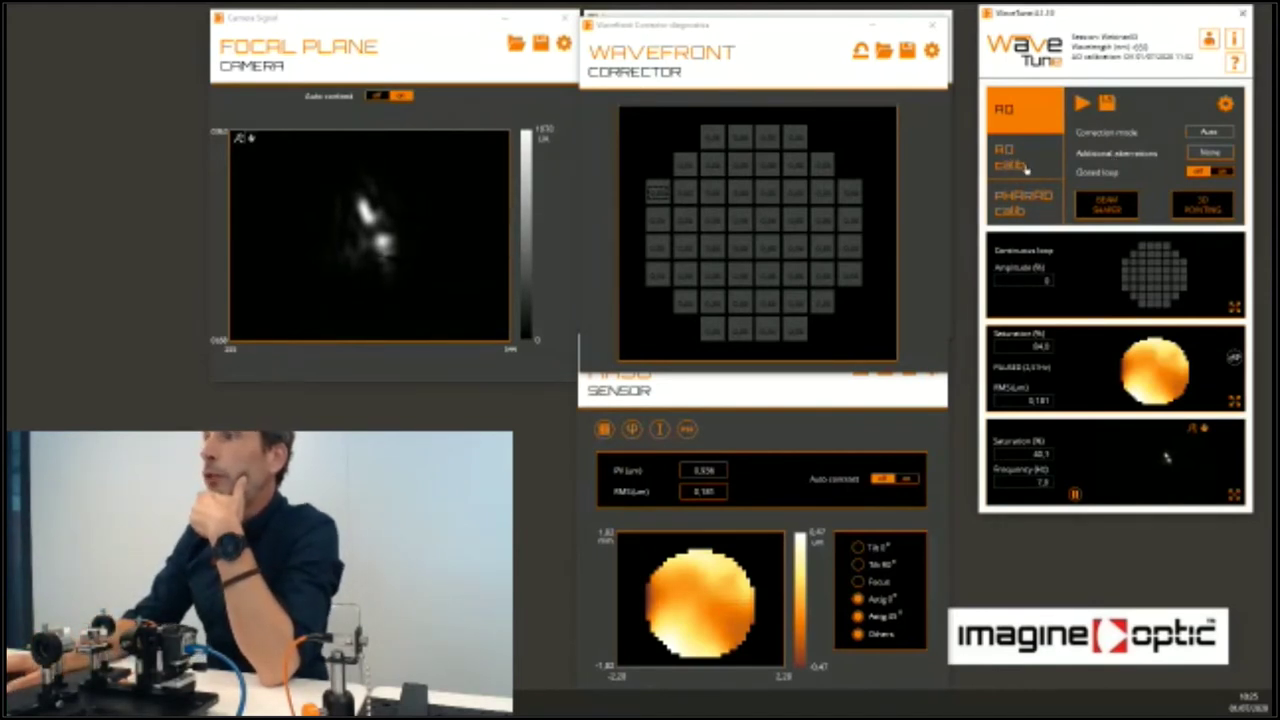
Step: Run a new AO calibration of the wavefront corrector
{"action": "left_click", "coordinate": [1025, 167]}
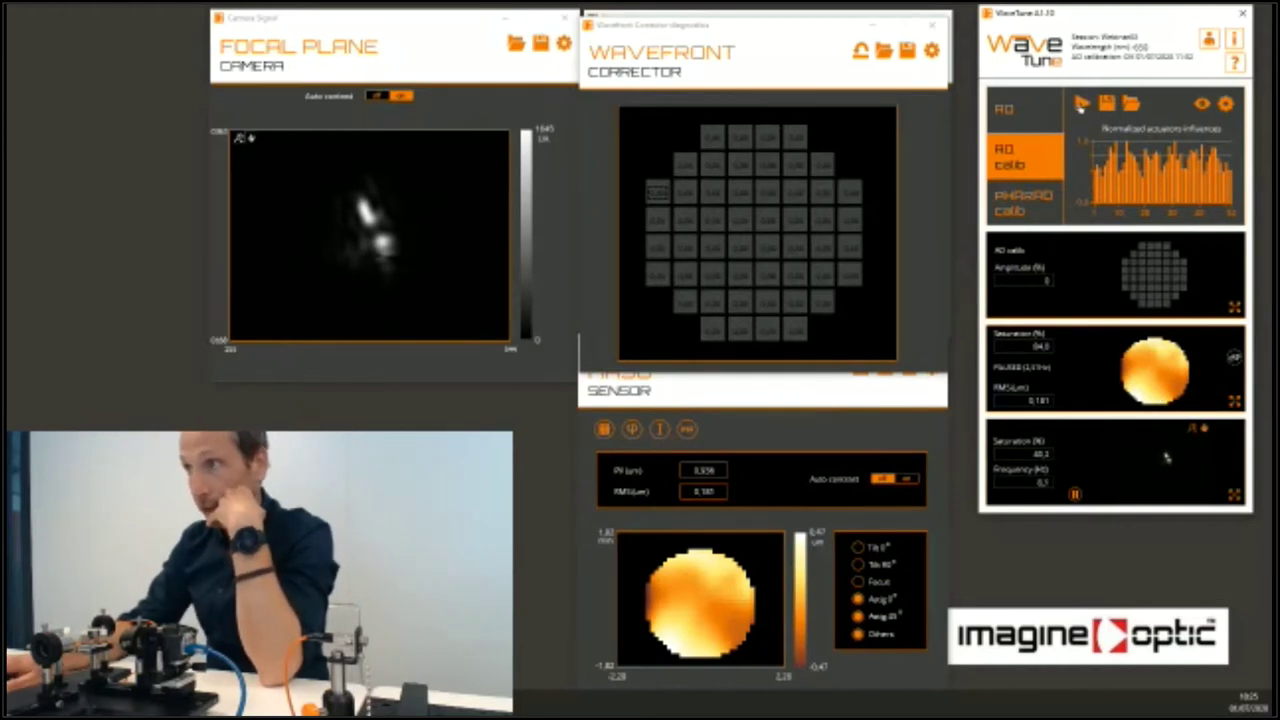
{"action": "left_click", "coordinate": [1081, 106]}
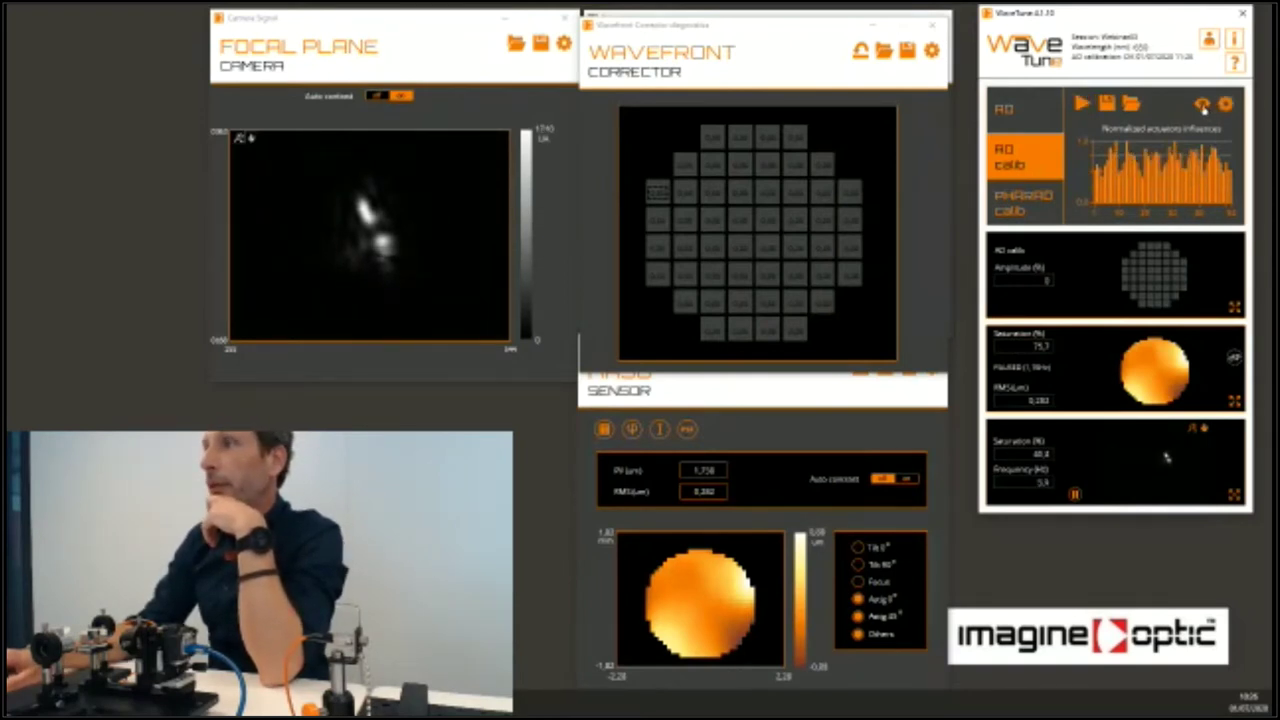
Step: Open the AO calibration diagnosis and examine the influence of individual actuators up to actuator index 20
{"action": "left_click", "coordinate": [1202, 104]}
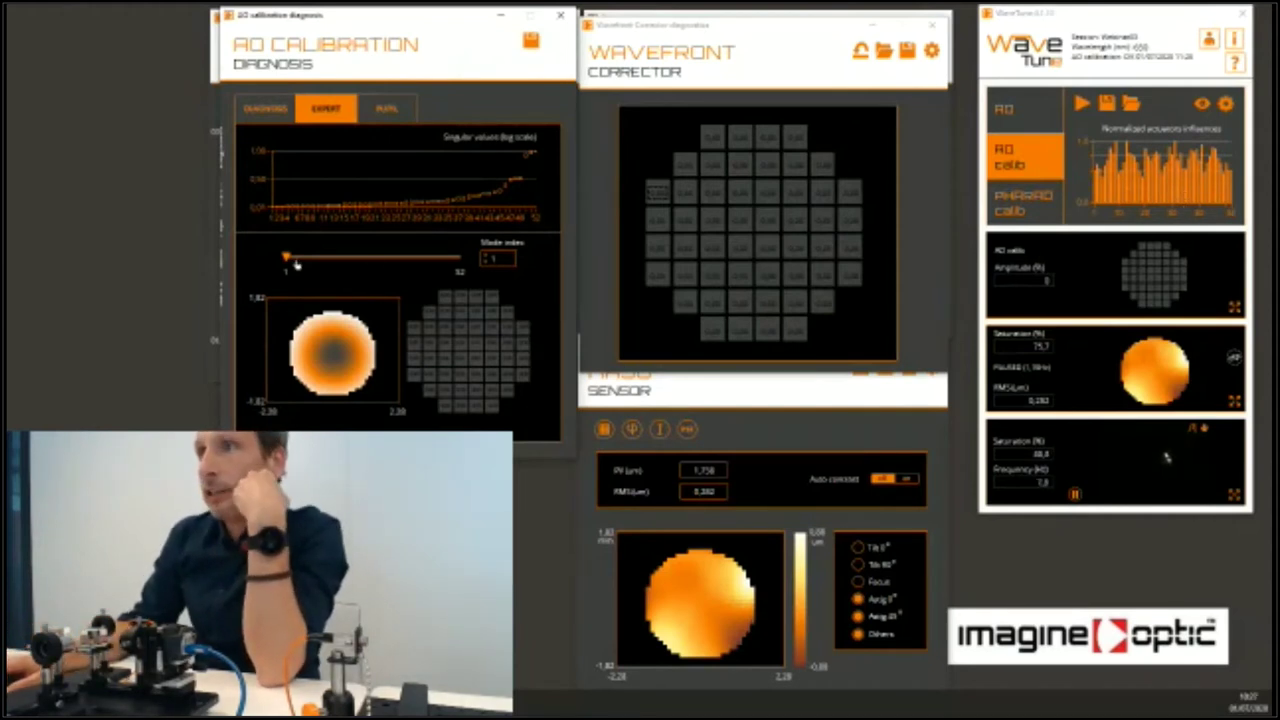
{"action": "left_click", "coordinate": [283, 113]}
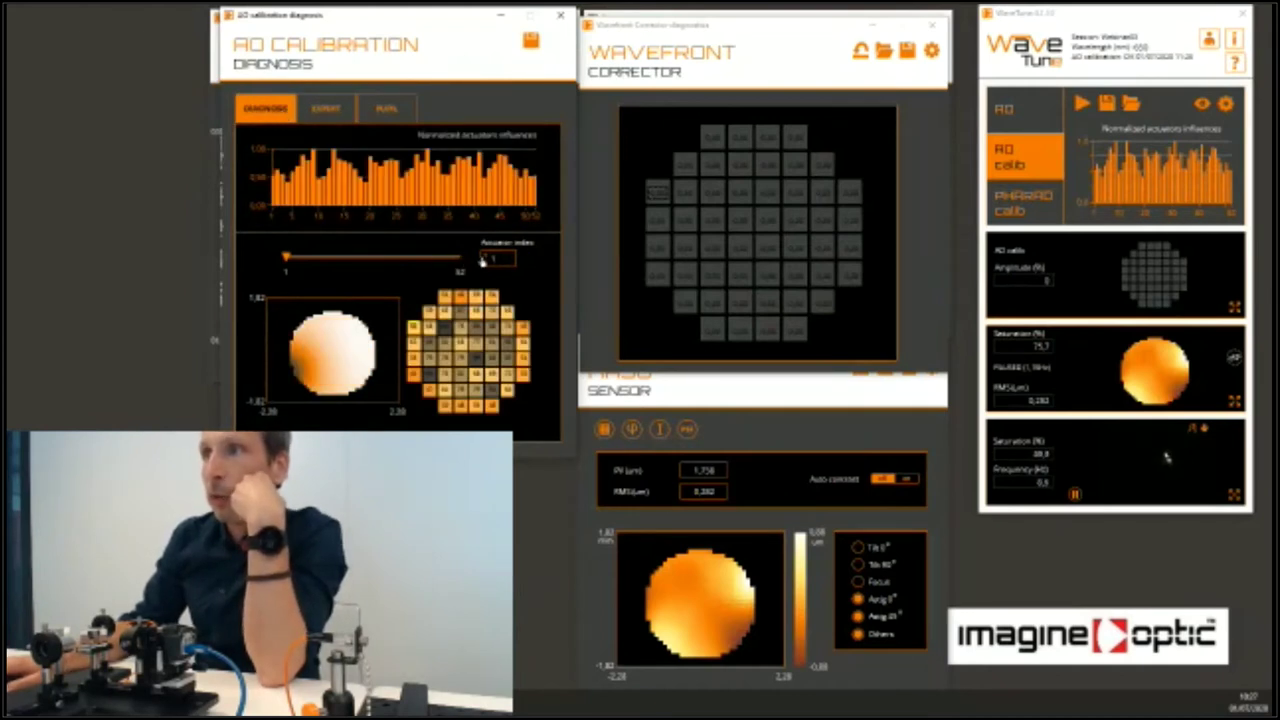
{"action": "scroll", "coordinate": [484, 257], "scroll_direction": "up", "scroll_amount": 3}
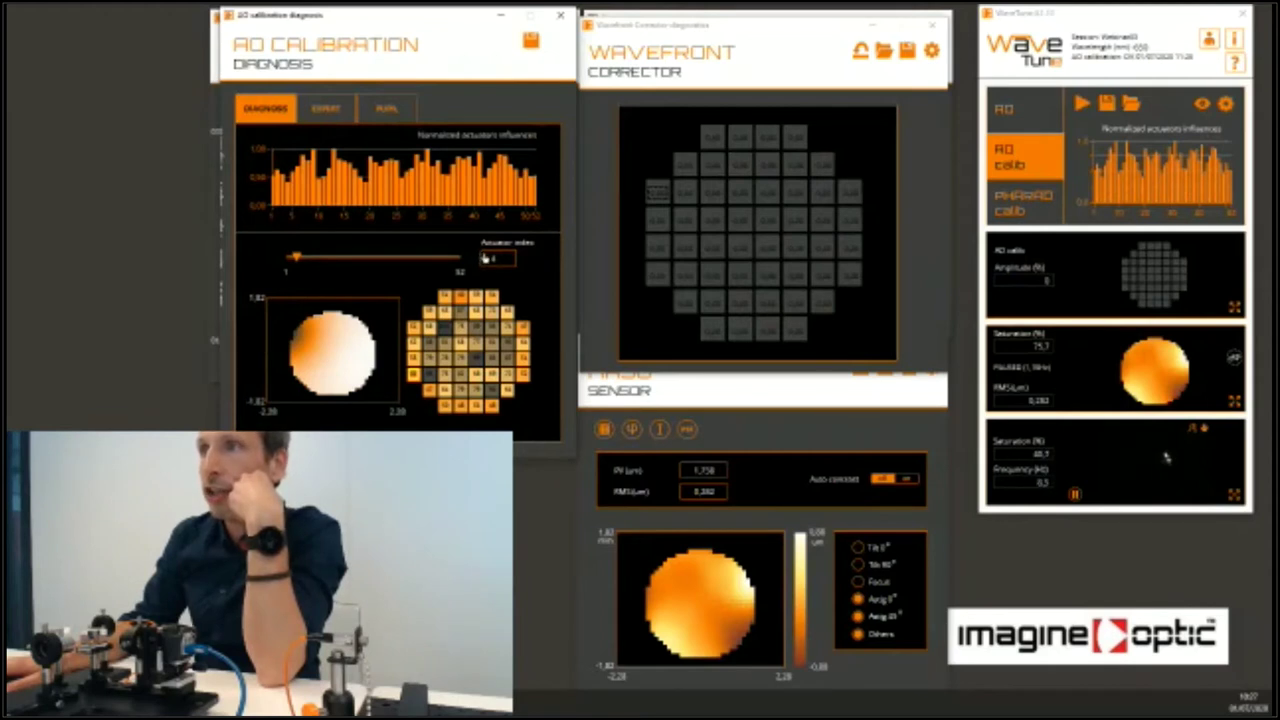
{"action": "scroll", "coordinate": [486, 258], "scroll_direction": "up", "scroll_amount": 1}
{"action": "scroll", "coordinate": [485, 258], "scroll_direction": "up", "scroll_amount": 9}
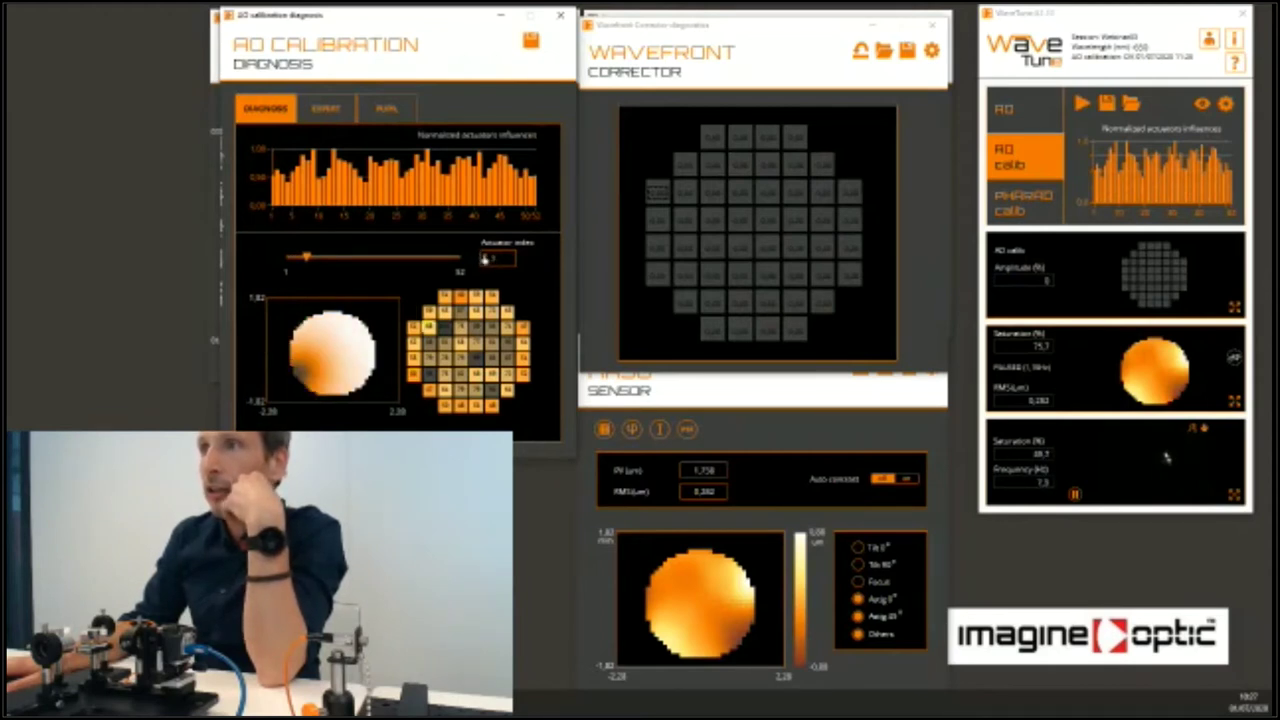
{"action": "scroll", "coordinate": [487, 258], "scroll_direction": "up", "scroll_amount": 6}
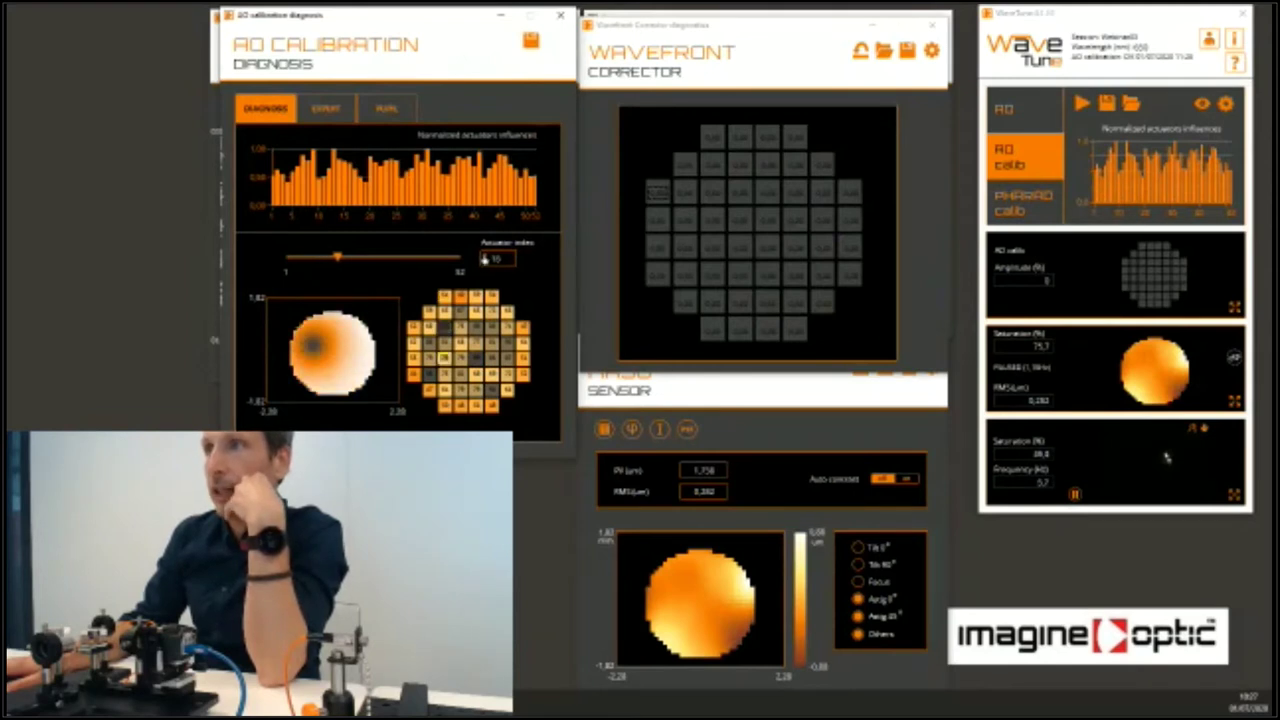
{"action": "scroll", "coordinate": [485, 258], "scroll_direction": "up", "scroll_amount": 4}
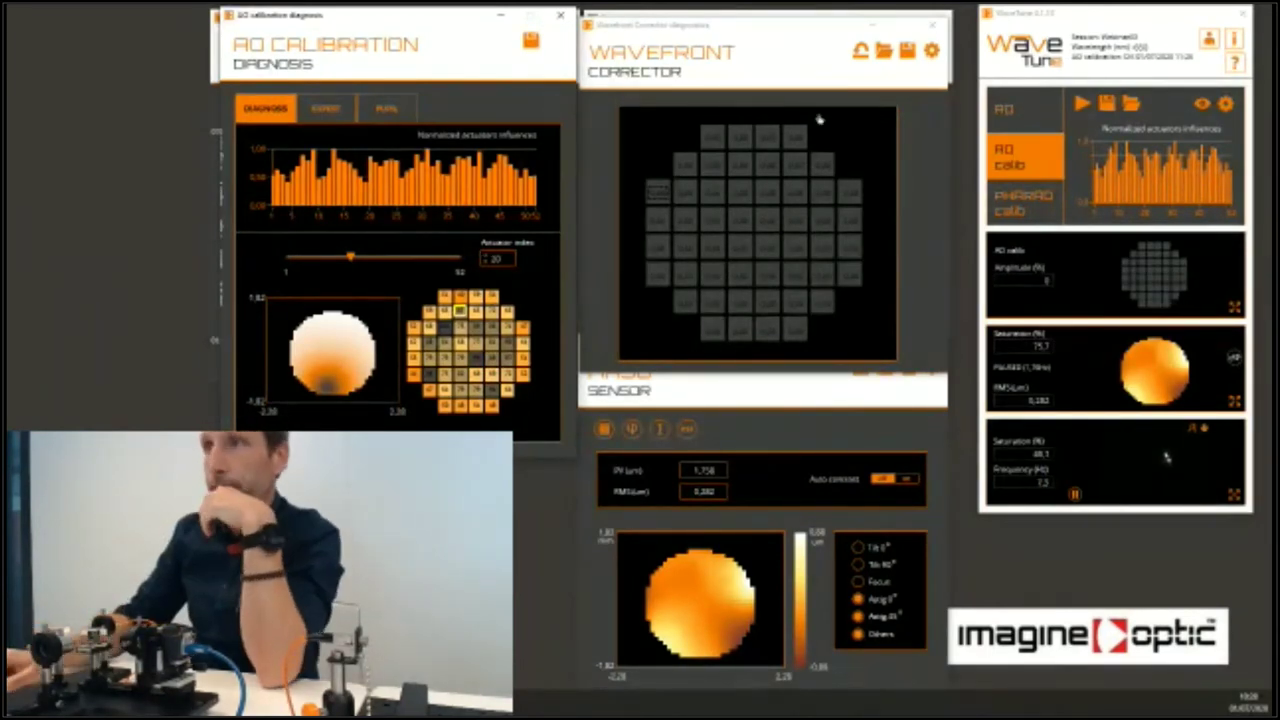
Step: Examine the expert singular values and mirror modes up to mode index 10, closing the calibration diagnosis when done
{"action": "left_click", "coordinate": [333, 110]}
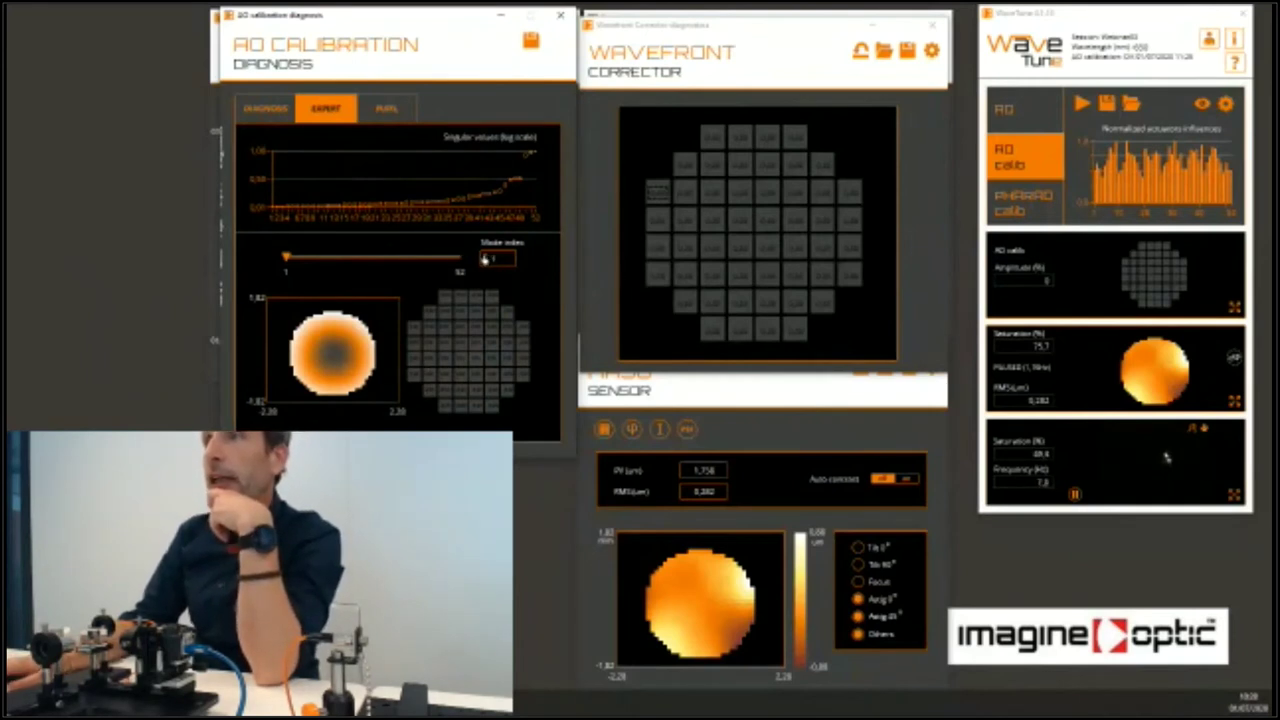
{"action": "scroll", "coordinate": [487, 259], "scroll_direction": "down", "scroll_amount": 1}
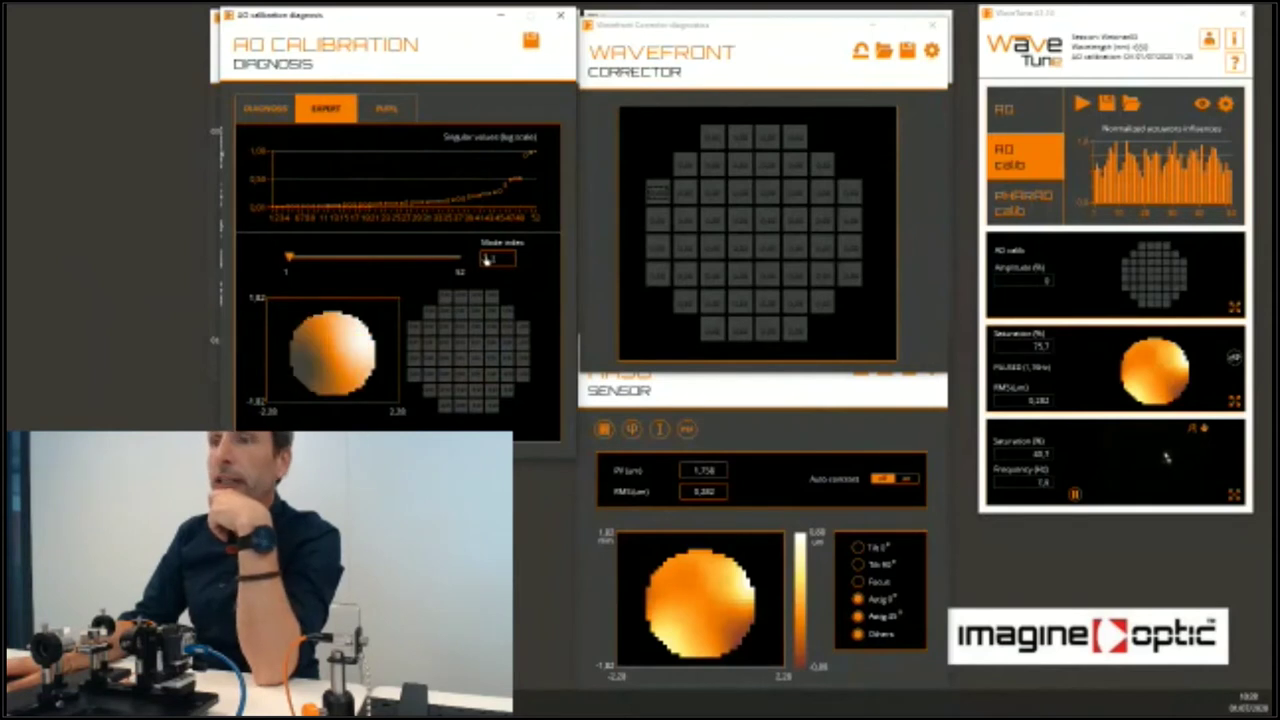
{"action": "scroll", "coordinate": [487, 259], "scroll_direction": "down", "scroll_amount": 1}
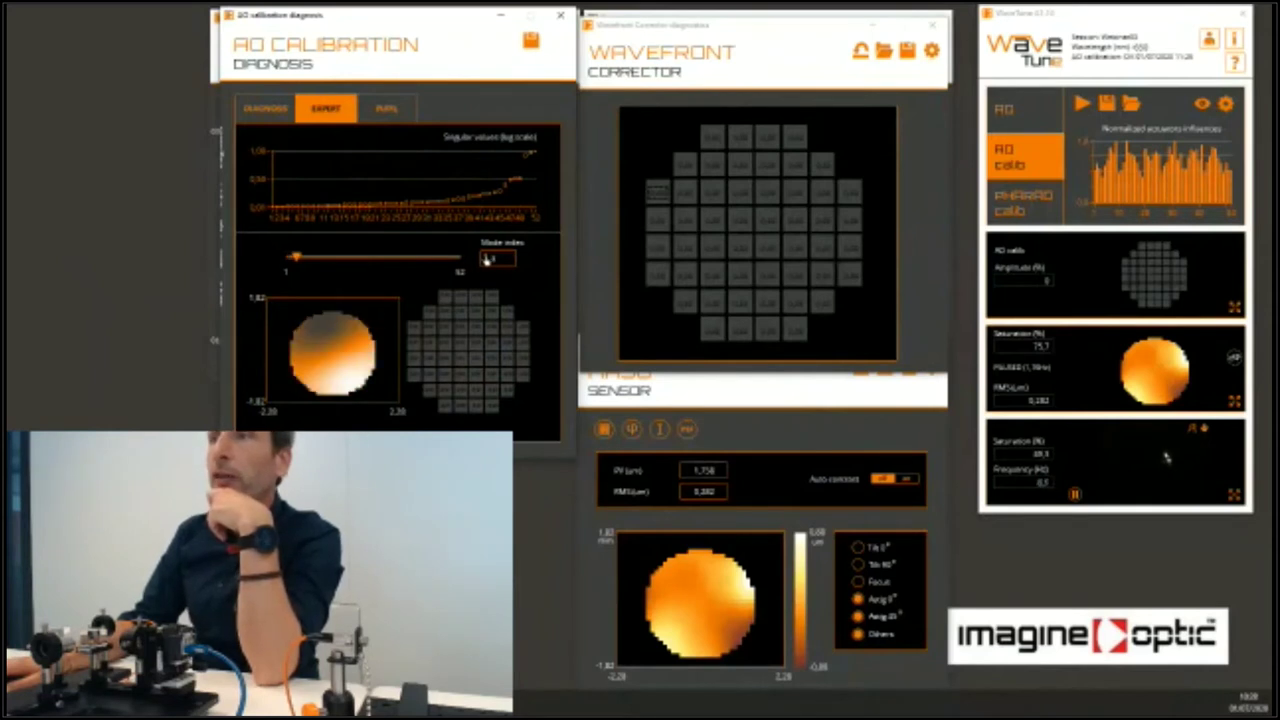
{"action": "scroll", "coordinate": [487, 259], "scroll_direction": "down", "scroll_amount": 1}
{"action": "scroll", "coordinate": [487, 259], "scroll_direction": "down", "scroll_amount": 1}
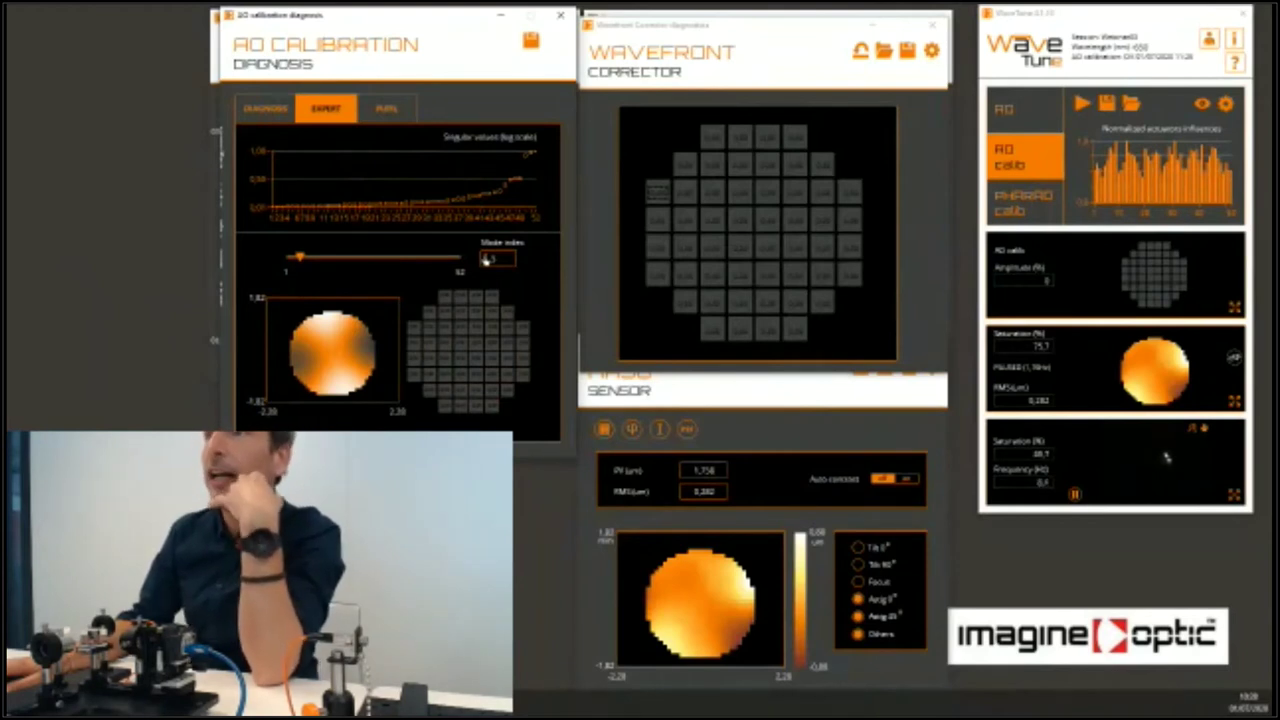
{"action": "scroll", "coordinate": [487, 259], "scroll_direction": "up", "scroll_amount": 1}
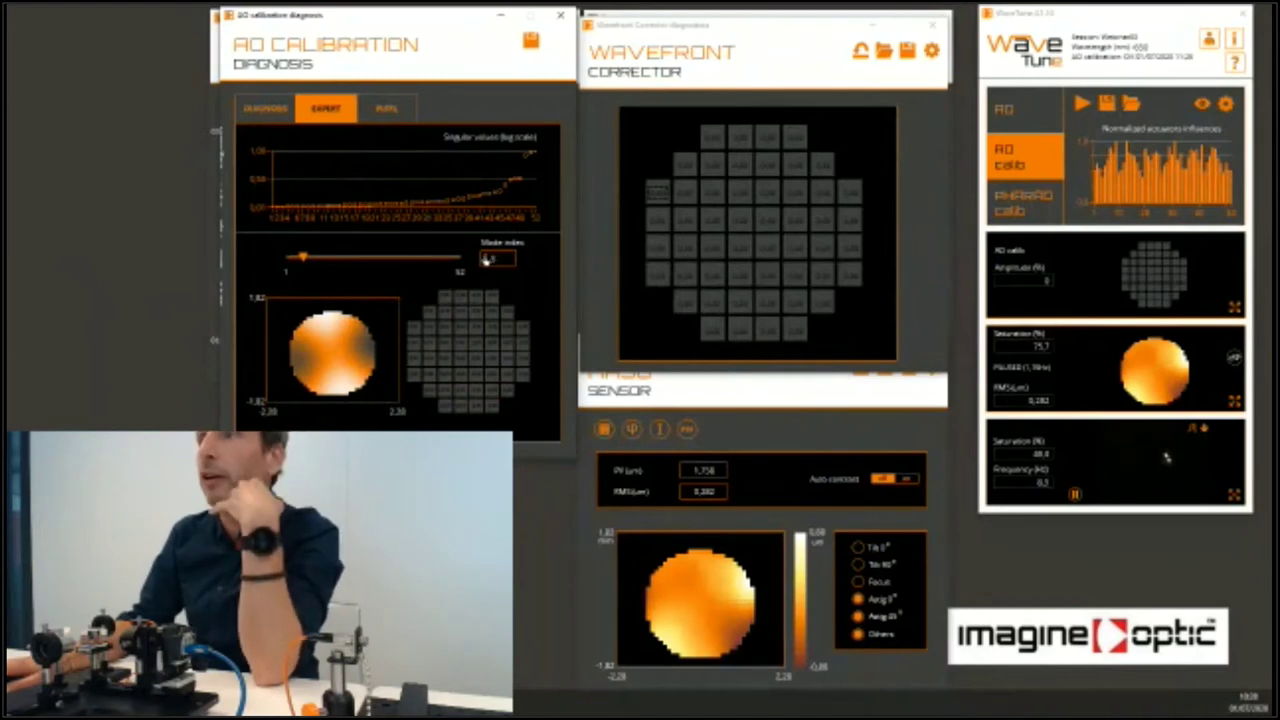
{"action": "scroll", "coordinate": [487, 259], "scroll_direction": "up", "scroll_amount": 1}
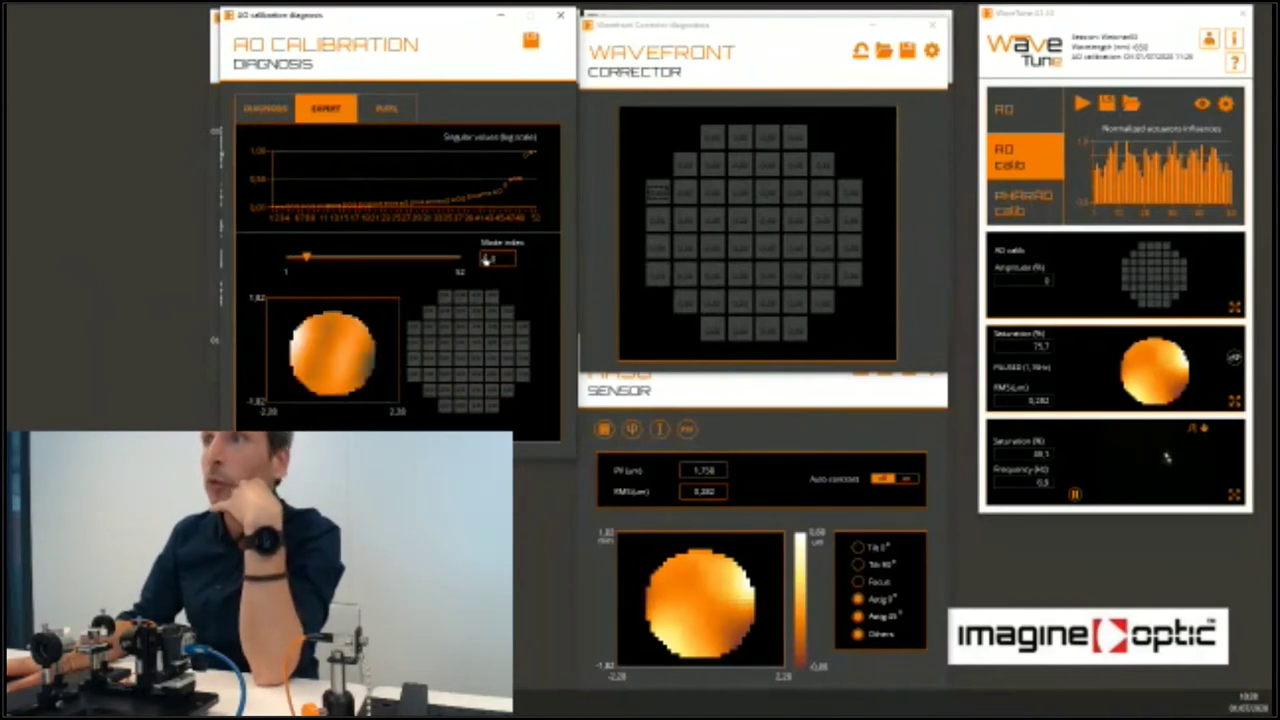
{"action": "scroll", "coordinate": [487, 259], "scroll_direction": "up", "scroll_amount": 1}
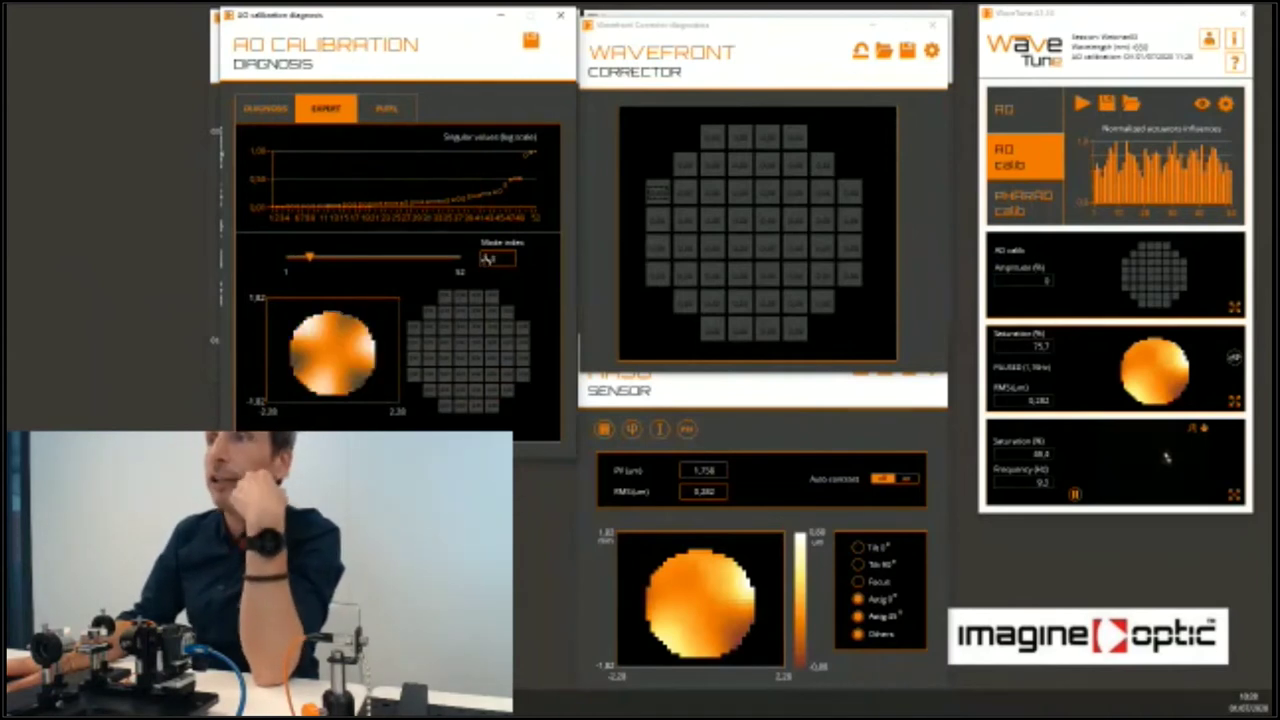
{"action": "scroll", "coordinate": [487, 259], "scroll_direction": "up", "scroll_amount": 1}
{"action": "scroll", "coordinate": [487, 259], "scroll_direction": "up", "scroll_amount": 1}
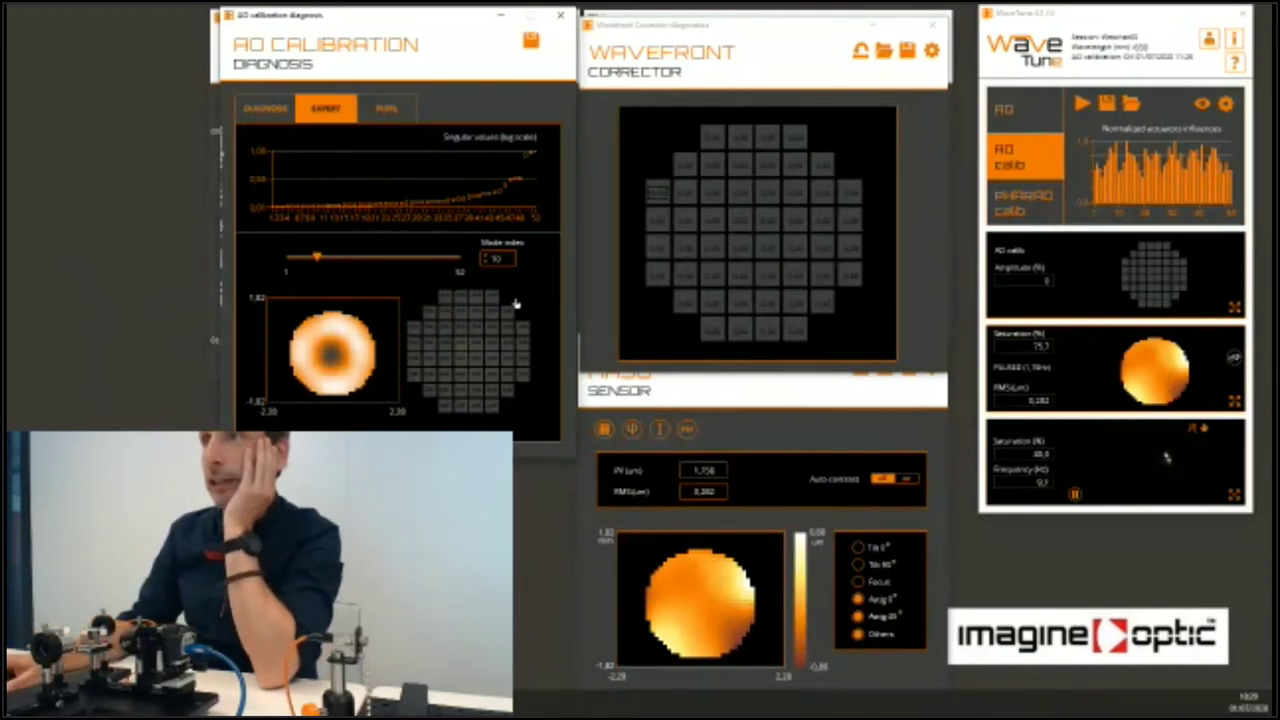
{"action": "left_click", "coordinate": [560, 20]}
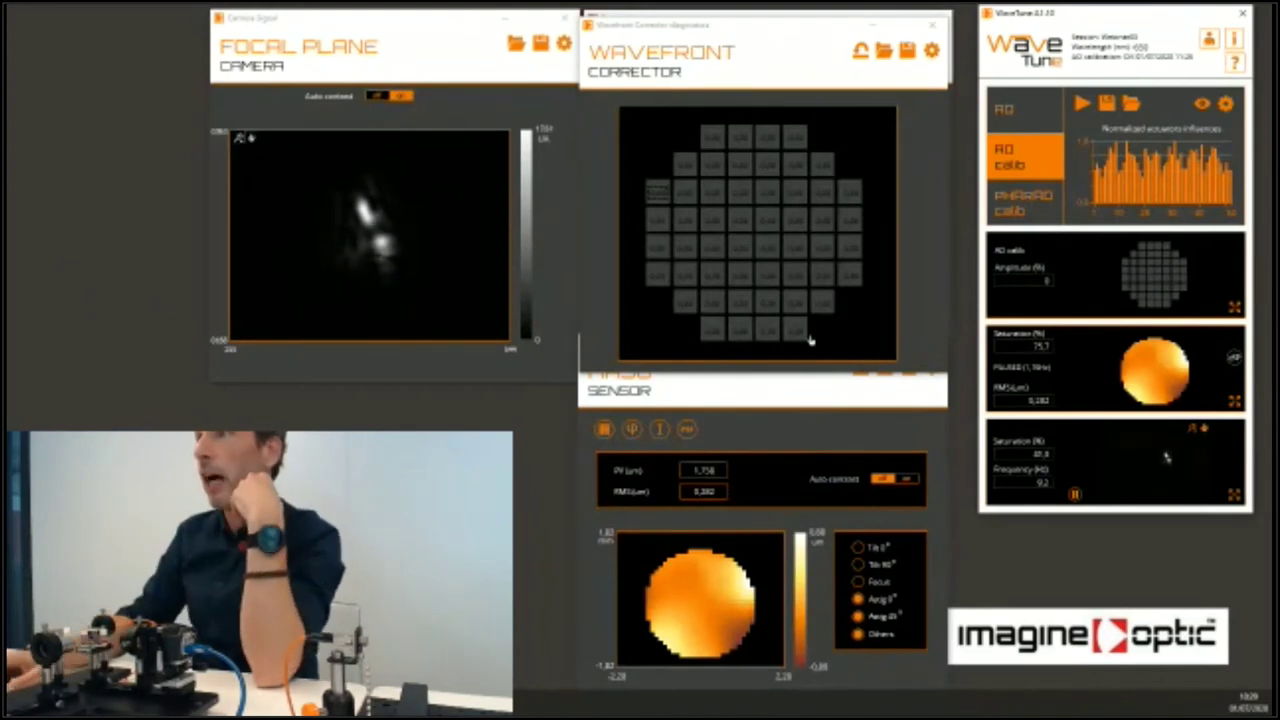
Step: Start the continuous AO loop and turn on closed-loop correction
{"action": "left_click", "coordinate": [1033, 119]}
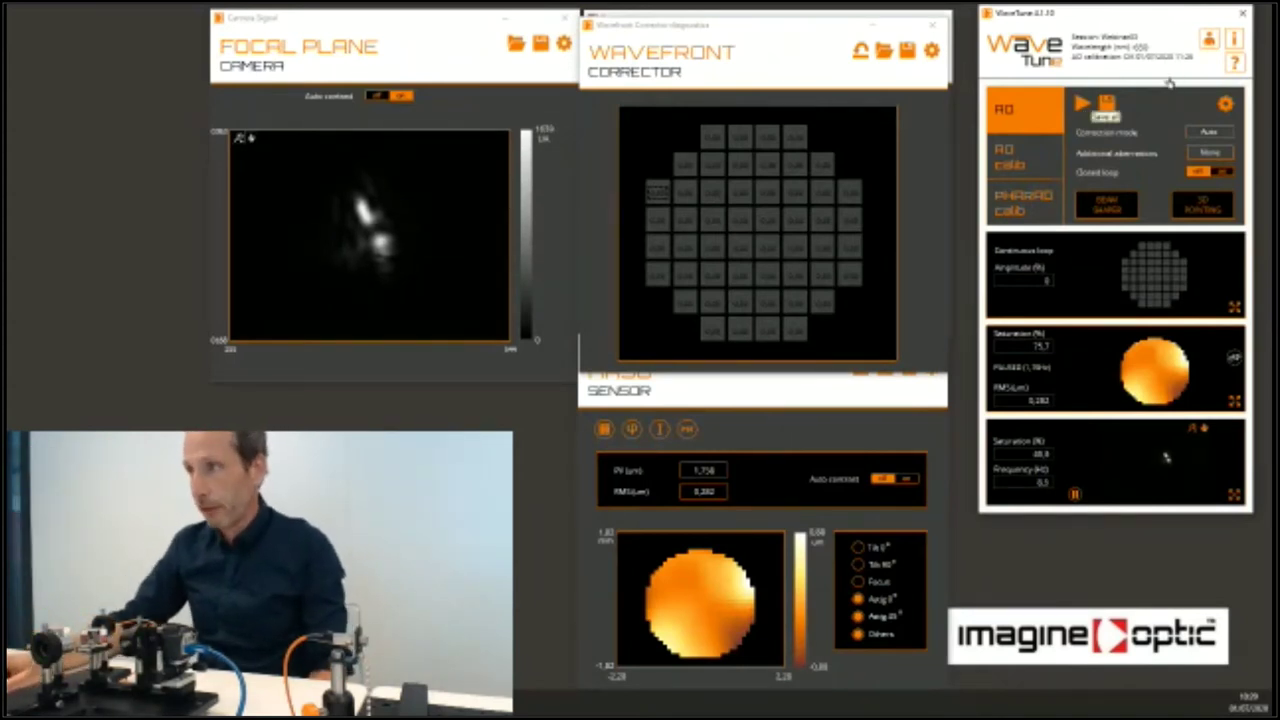
{"action": "left_click", "coordinate": [1080, 104]}
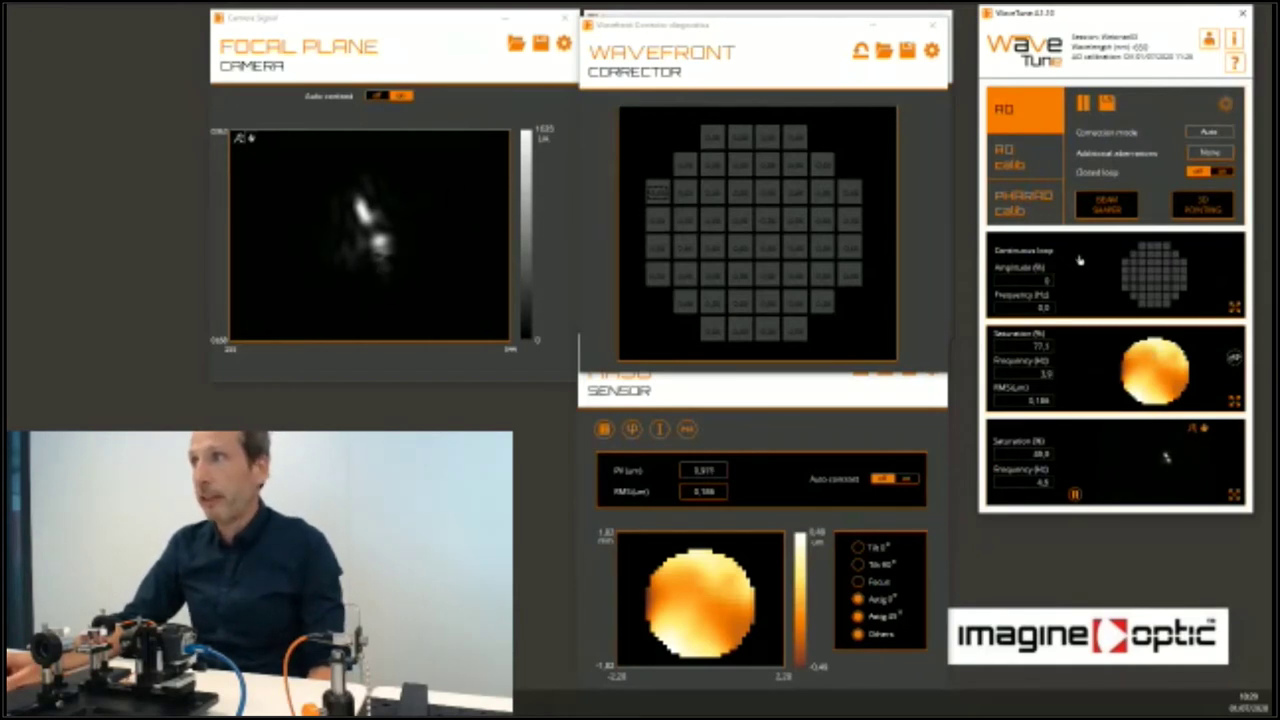
{"action": "left_click", "coordinate": [1221, 173]}
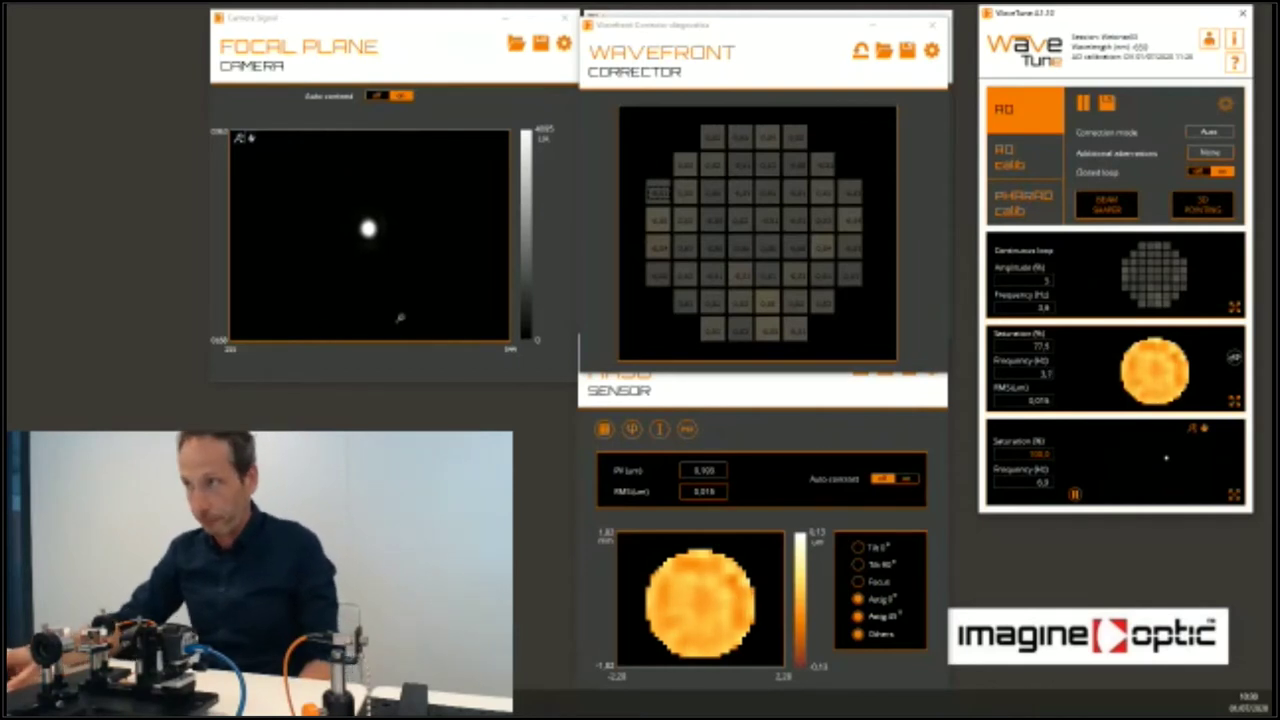
Step: Stop the AO loop and set the closed loop type to Finite with 1 iteration and the fixed correction gain to 1.00
{"action": "left_click", "coordinate": [1084, 104]}
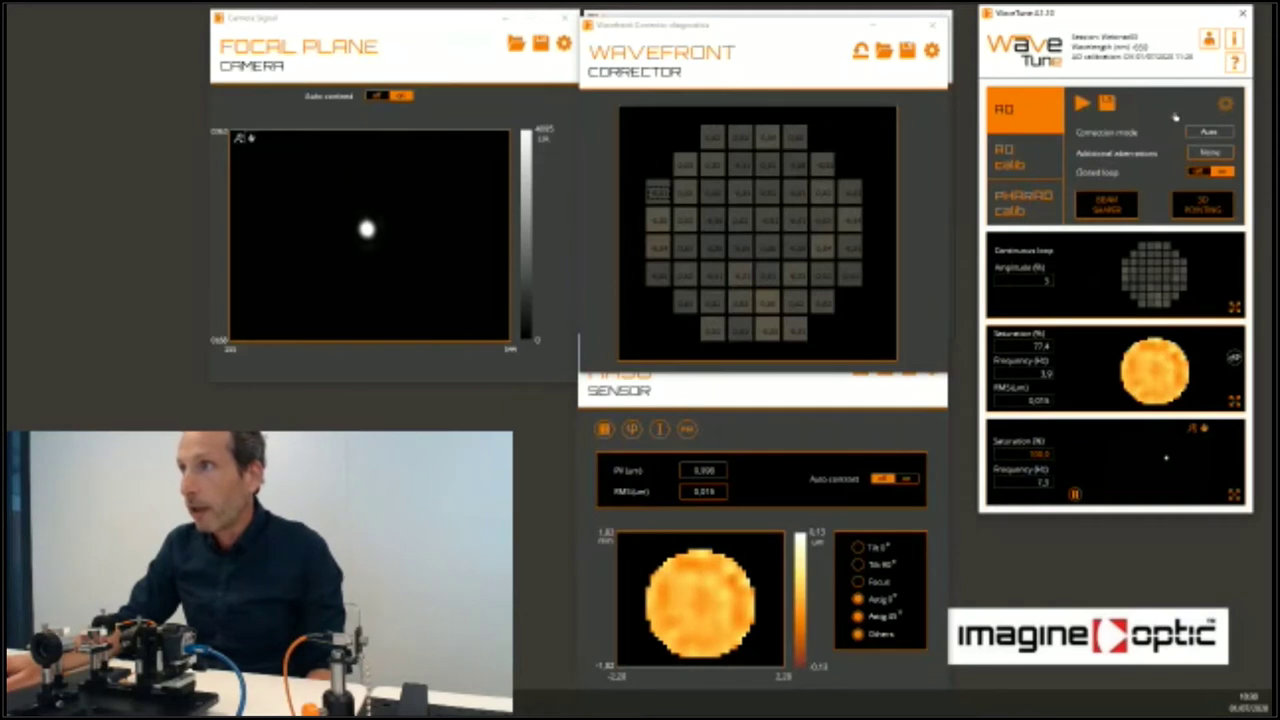
{"action": "left_click", "coordinate": [1225, 104]}
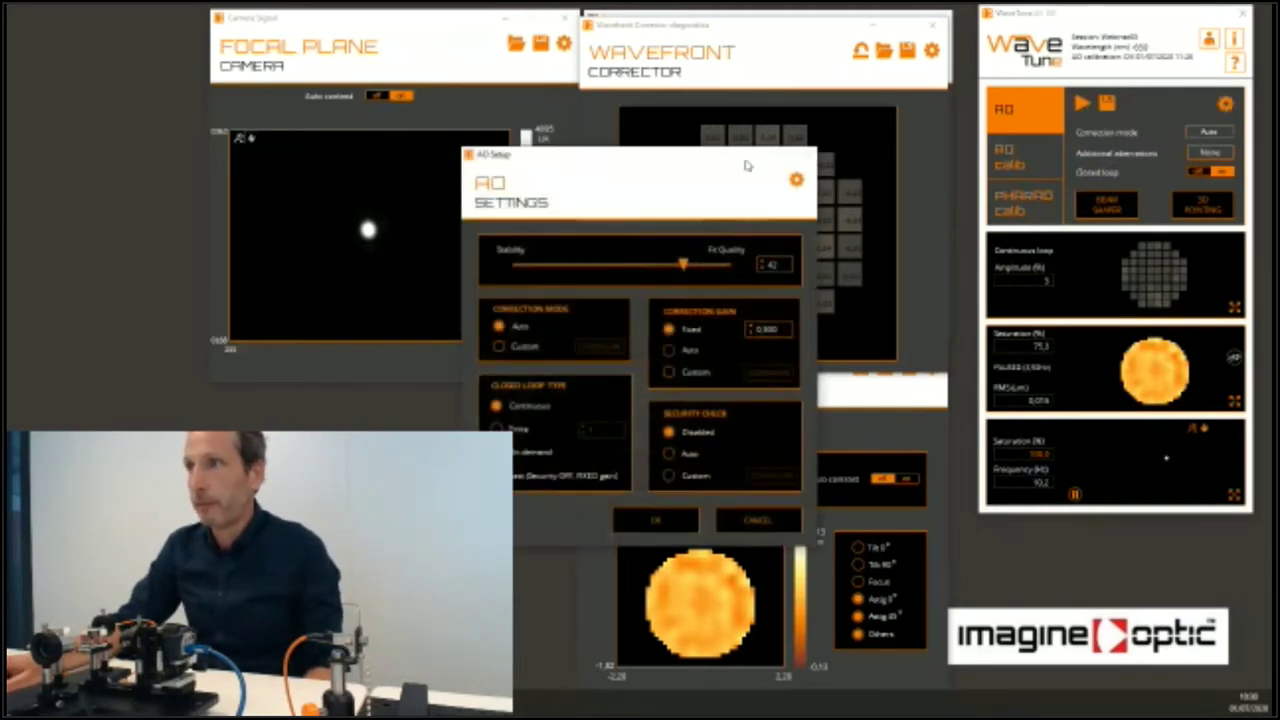
{"action": "left_click_drag", "start_coordinate": [650, 156], "coordinate": [704, 46]}
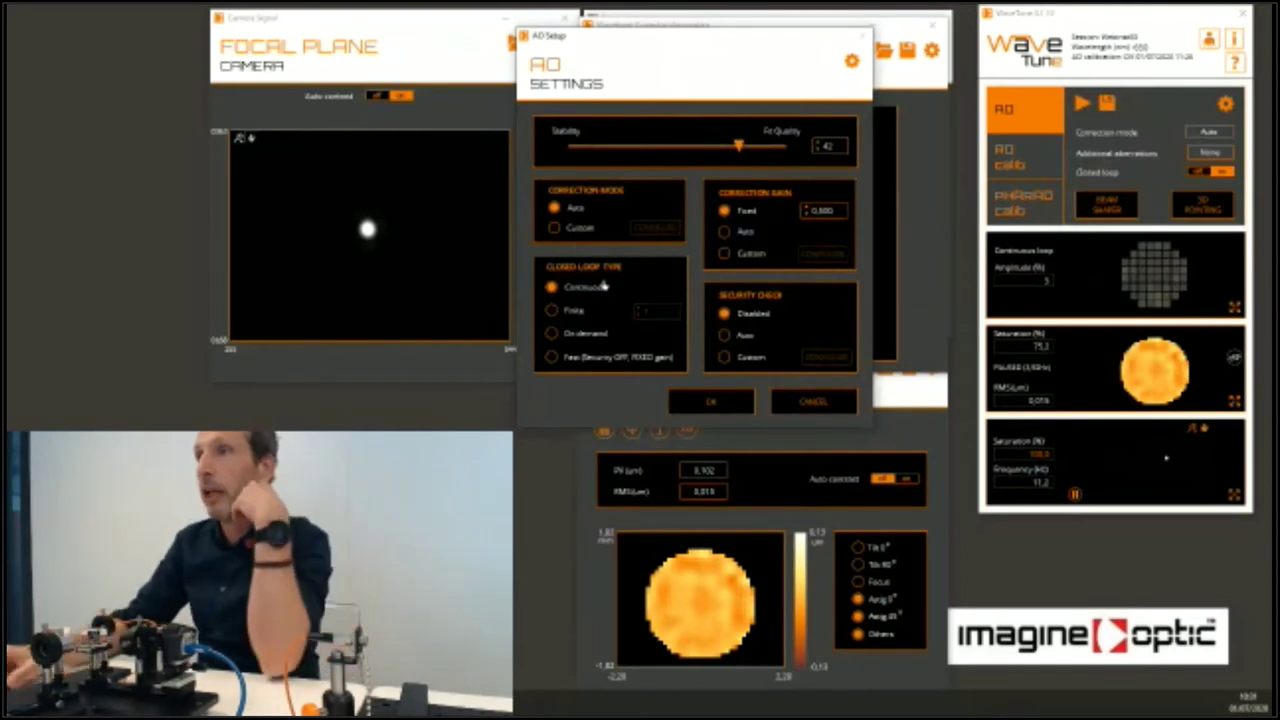
{"action": "left_click", "coordinate": [551, 312]}
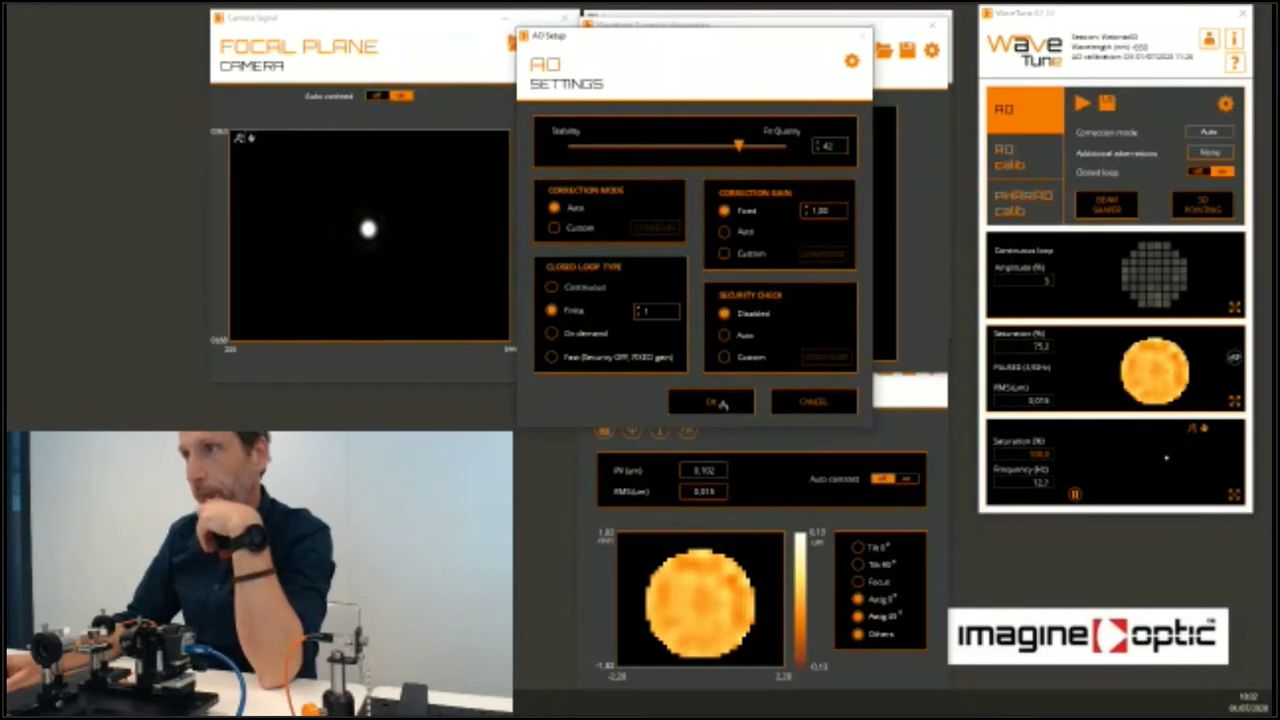
{"action": "left_click", "coordinate": [722, 404]}
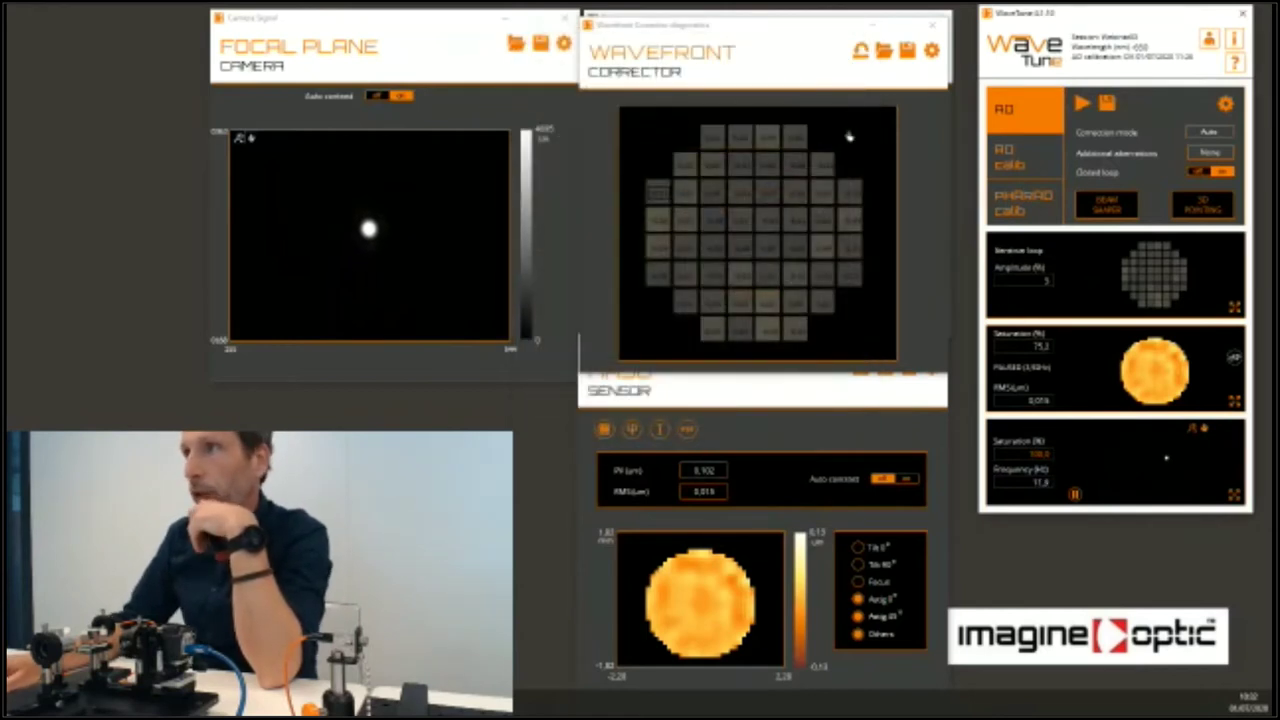
Step: Reset the wavefront corrector commands and restart the AO loop to apply a single-iteration closed-loop correction
{"action": "left_click", "coordinate": [860, 52]}
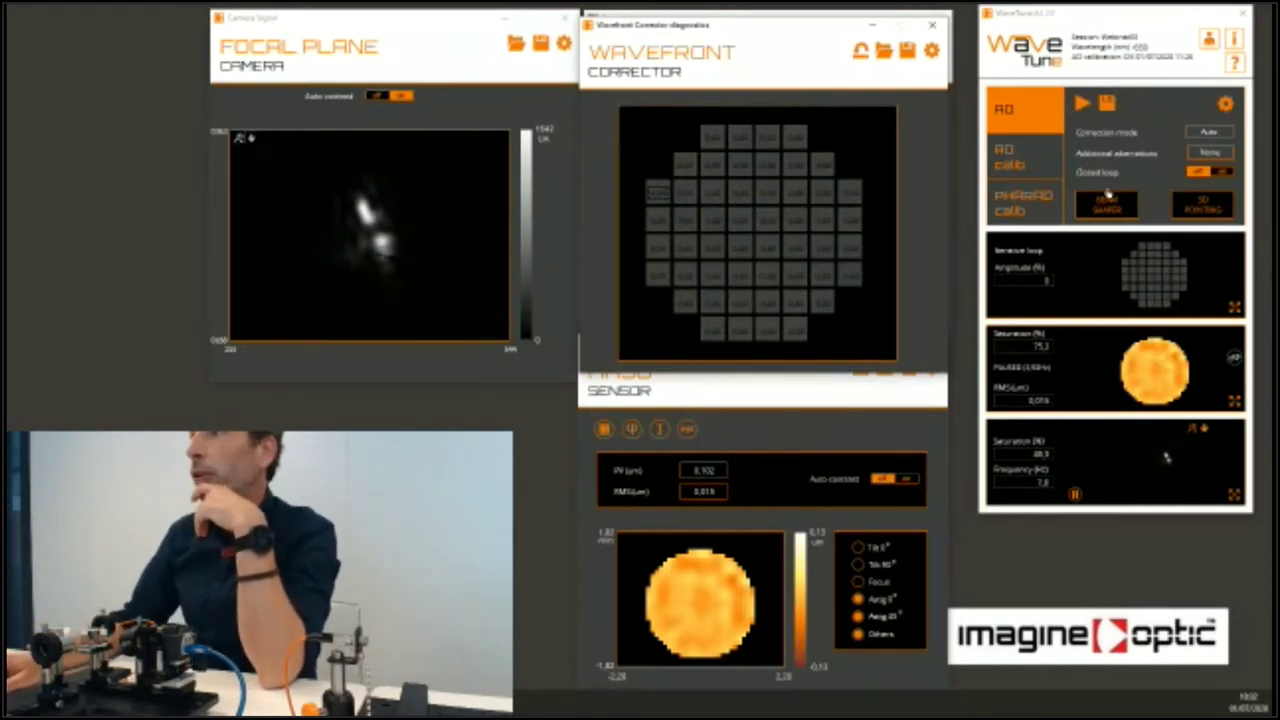
{"action": "left_click", "coordinate": [1082, 103]}
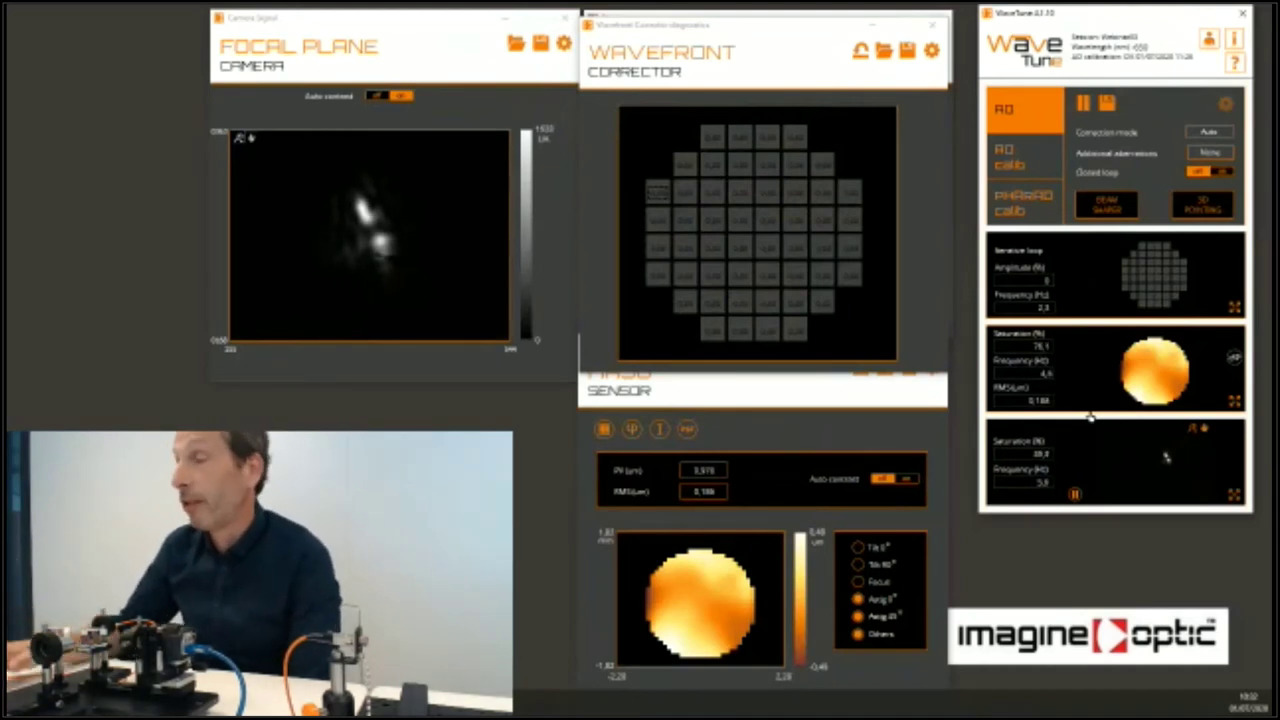
{"action": "left_click", "coordinate": [1222, 173]}
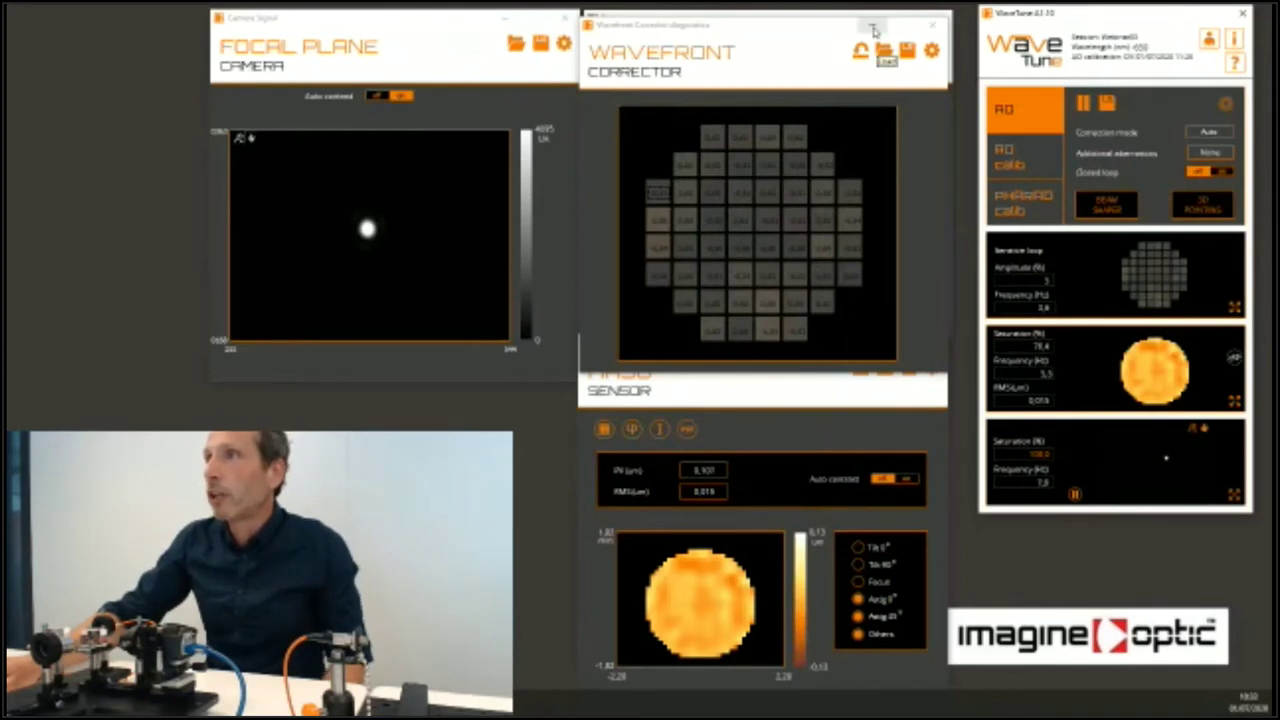
Step: Set the beam shaper's additional aberrations to Continuous and adjust the Zernike coefficients for focus, astigmatism at 0° and coma at 0°
{"action": "left_click", "coordinate": [873, 28]}
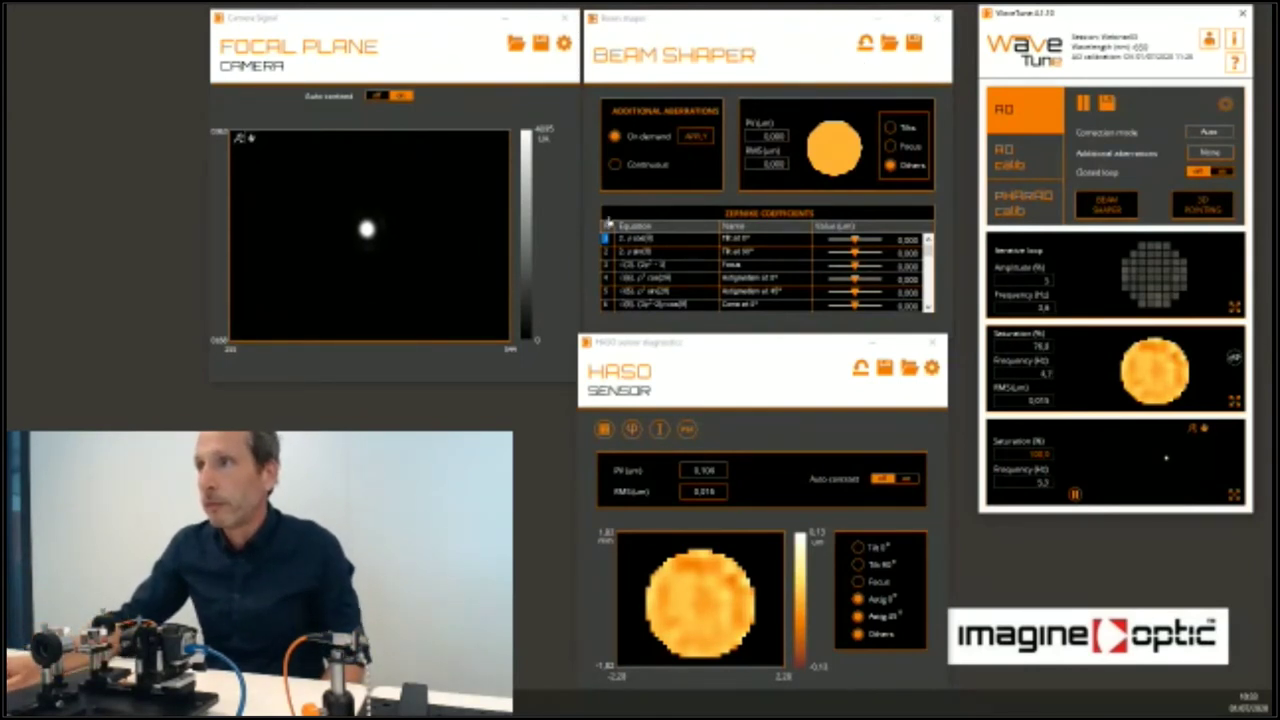
{"action": "left_click", "coordinate": [614, 166]}
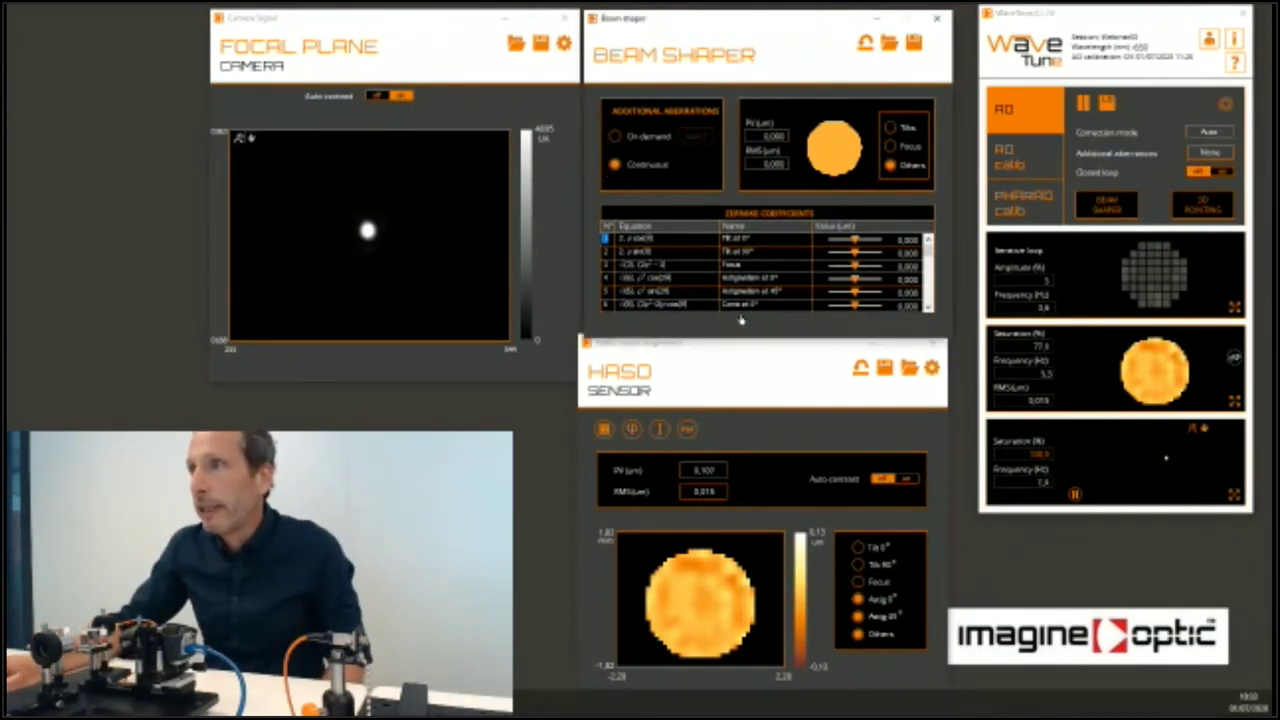
{"action": "mouse_move", "coordinate": [855, 279]}
{"action": "left_mouse_down"}
{"action": "mouse_move", "coordinate": [868, 283]}
{"action": "mouse_move", "coordinate": [862, 265]}
{"action": "left_mouse_up"}
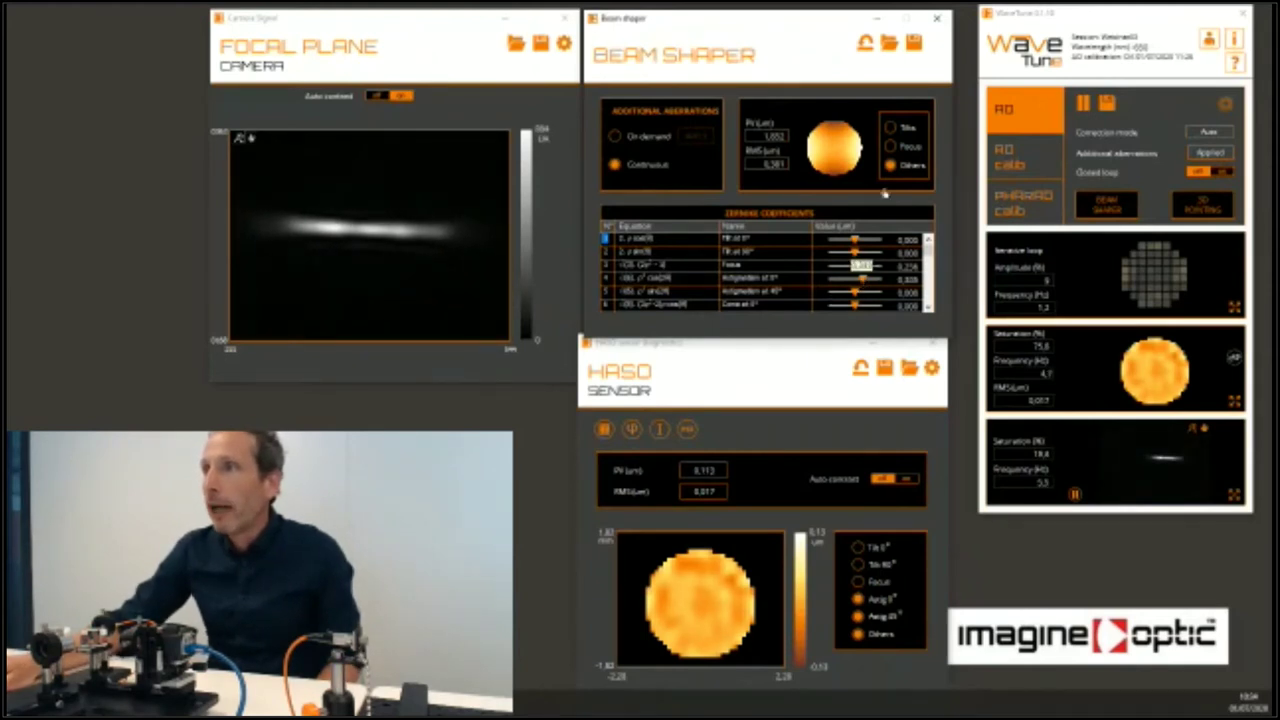
{"action": "left_click_drag", "start_coordinate": [862, 266], "coordinate": [855, 266]}
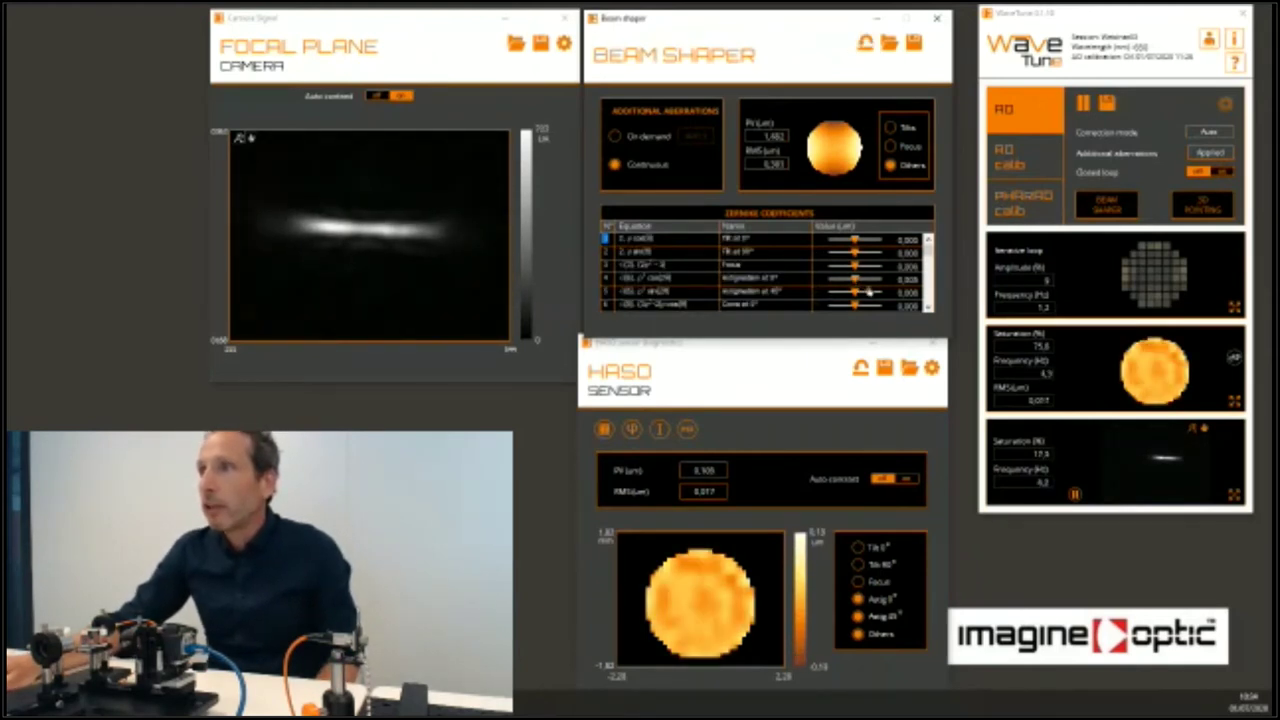
{"action": "left_click", "coordinate": [862, 305]}
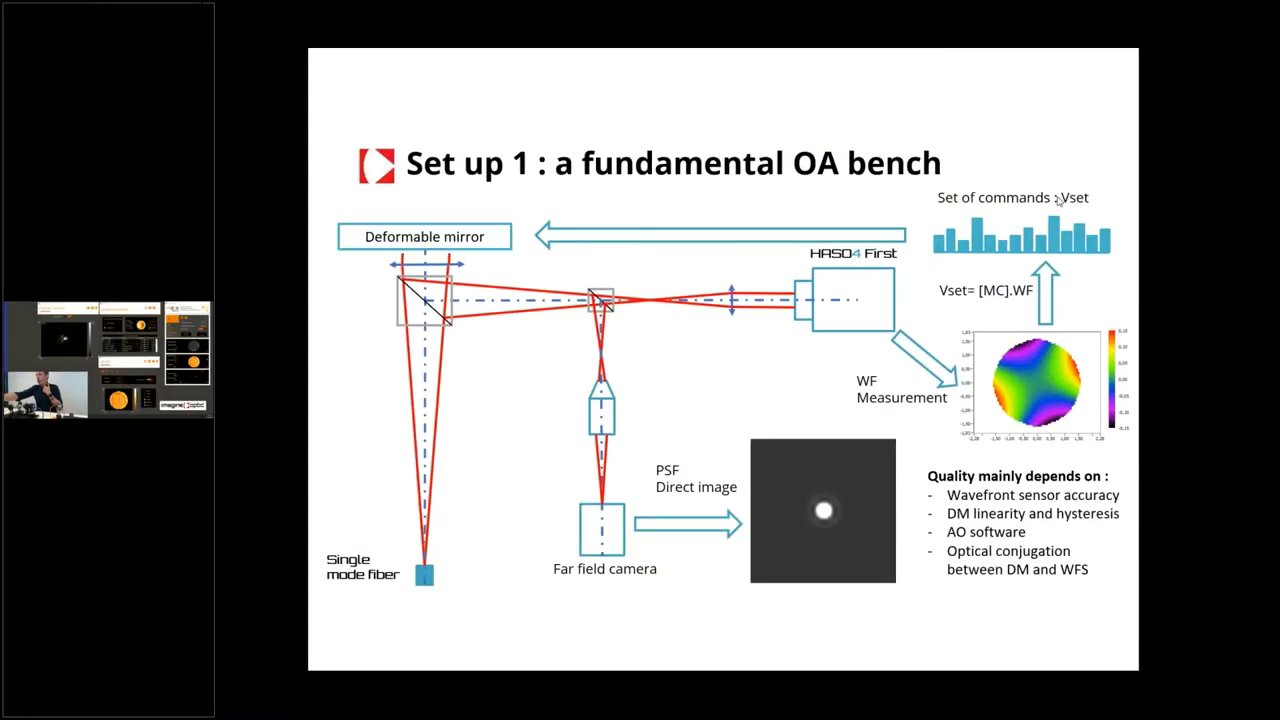
Step: End the PowerPoint slide show and return to the presentation's editing view
{"action": "key", "text": "Escape"}
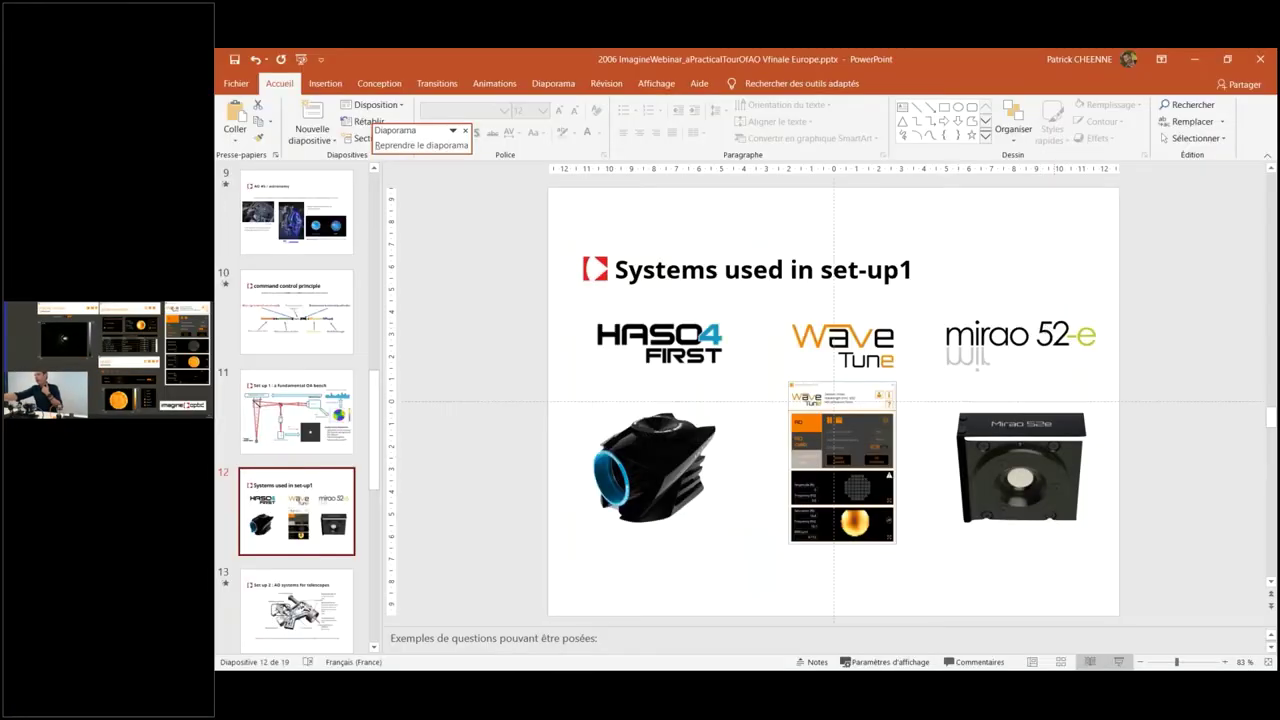
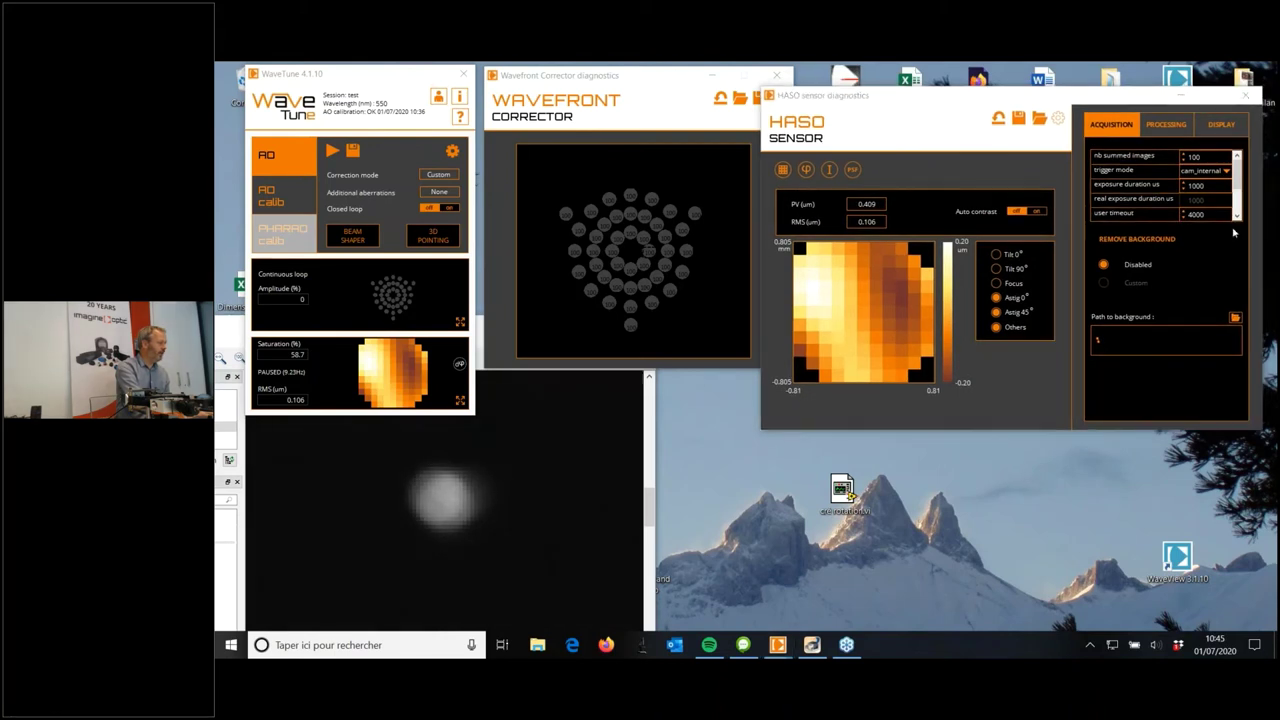
Step: Reposition the camera viewer below the wavefront corrector window and bring the HASO sensor diagnostics to the front
{"action": "left_click", "coordinate": [381, 84]}
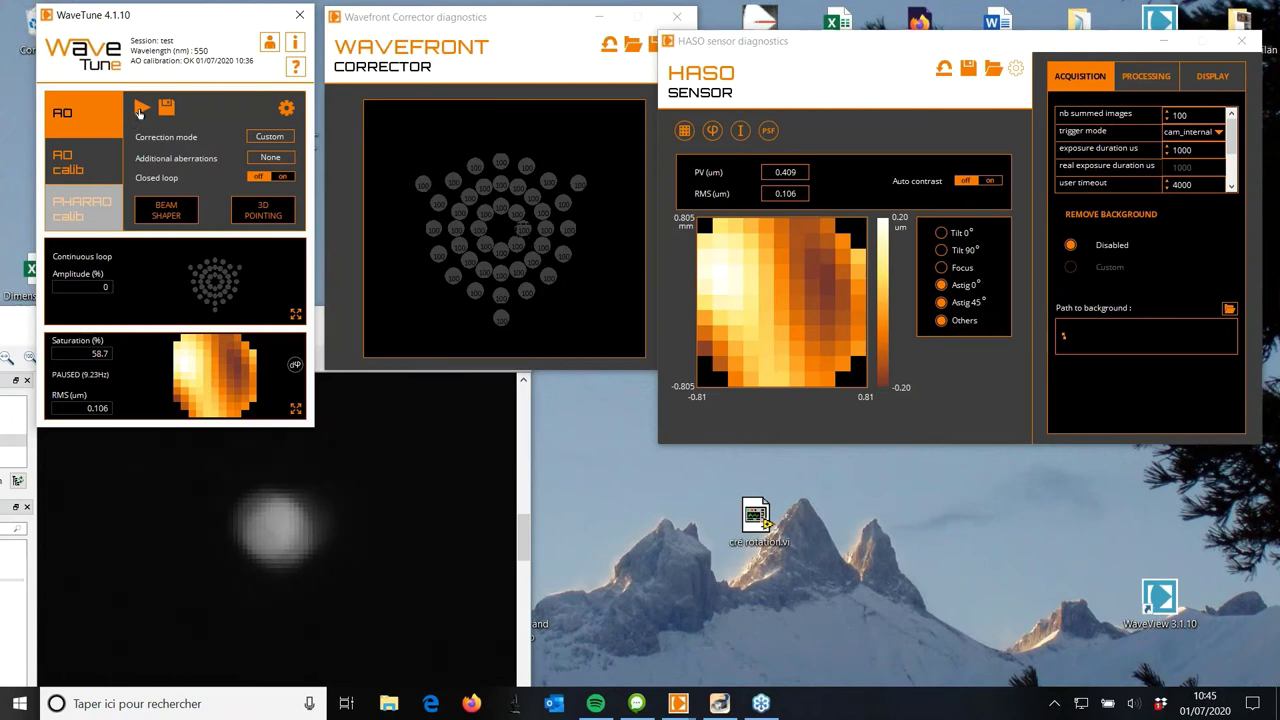
{"action": "left_click", "coordinate": [341, 462]}
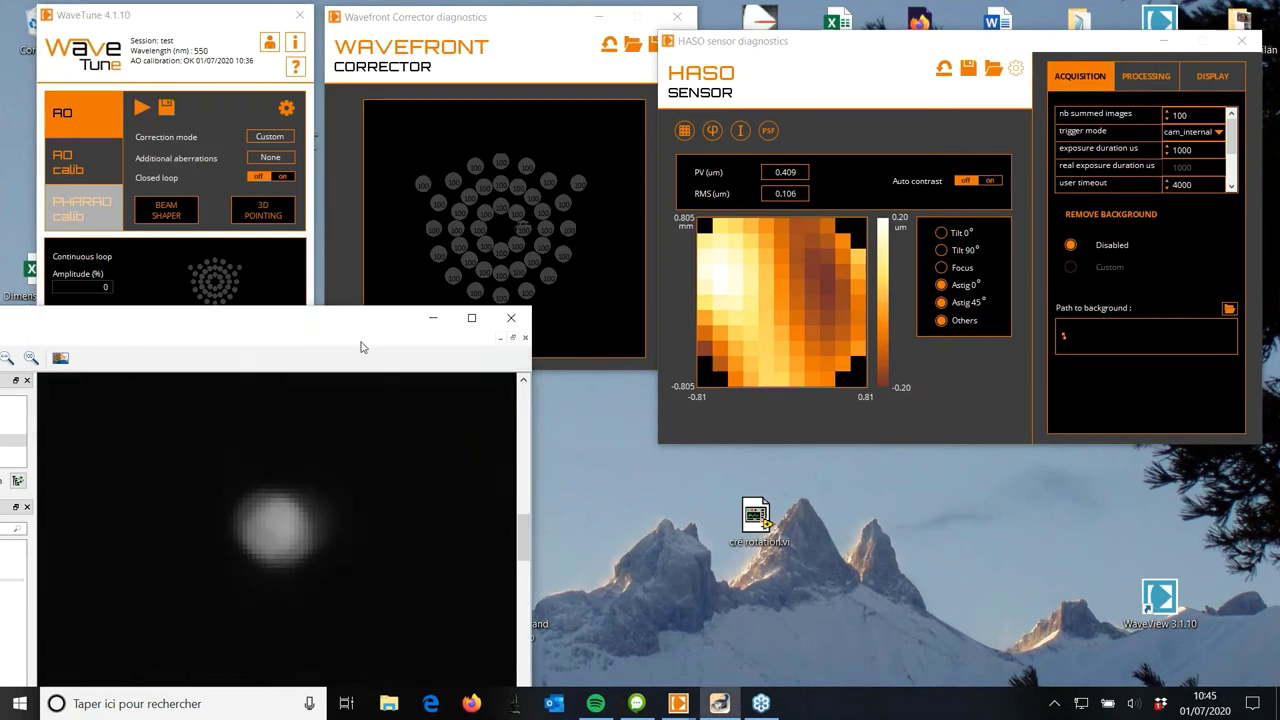
{"action": "left_click_drag", "start_coordinate": [365, 330], "coordinate": [340, 335]}
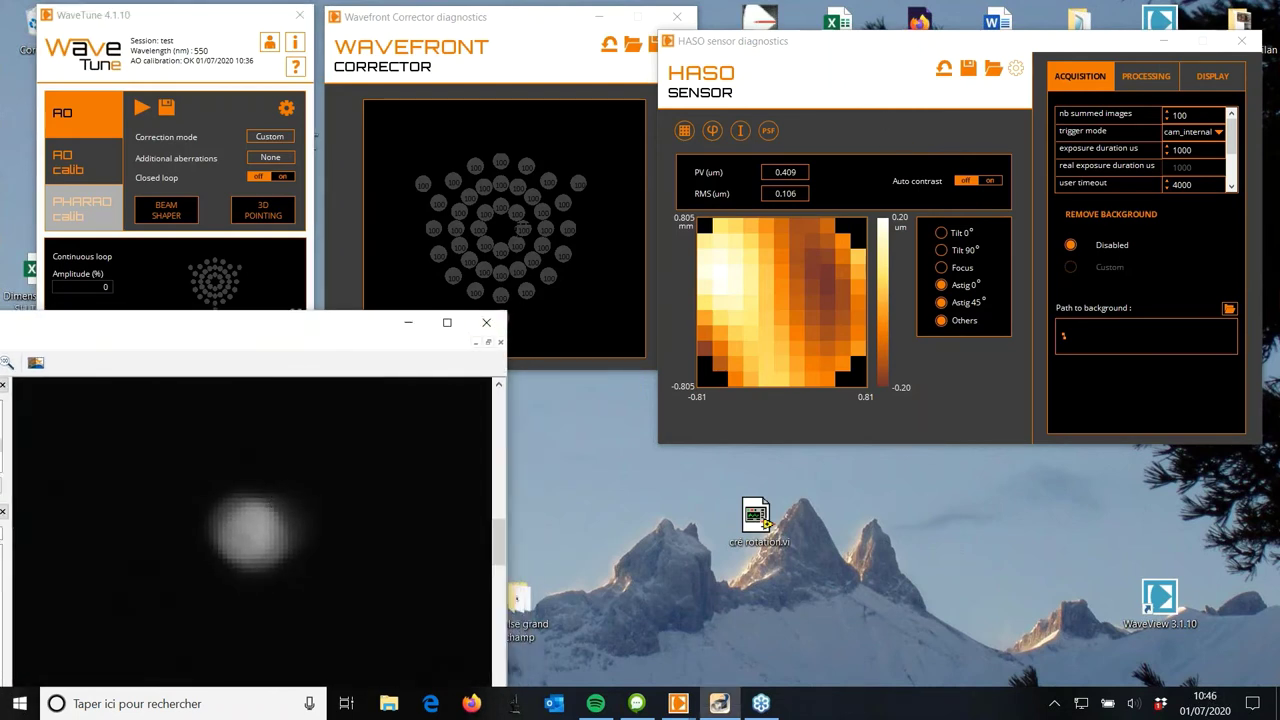
{"action": "left_click", "coordinate": [842, 48]}
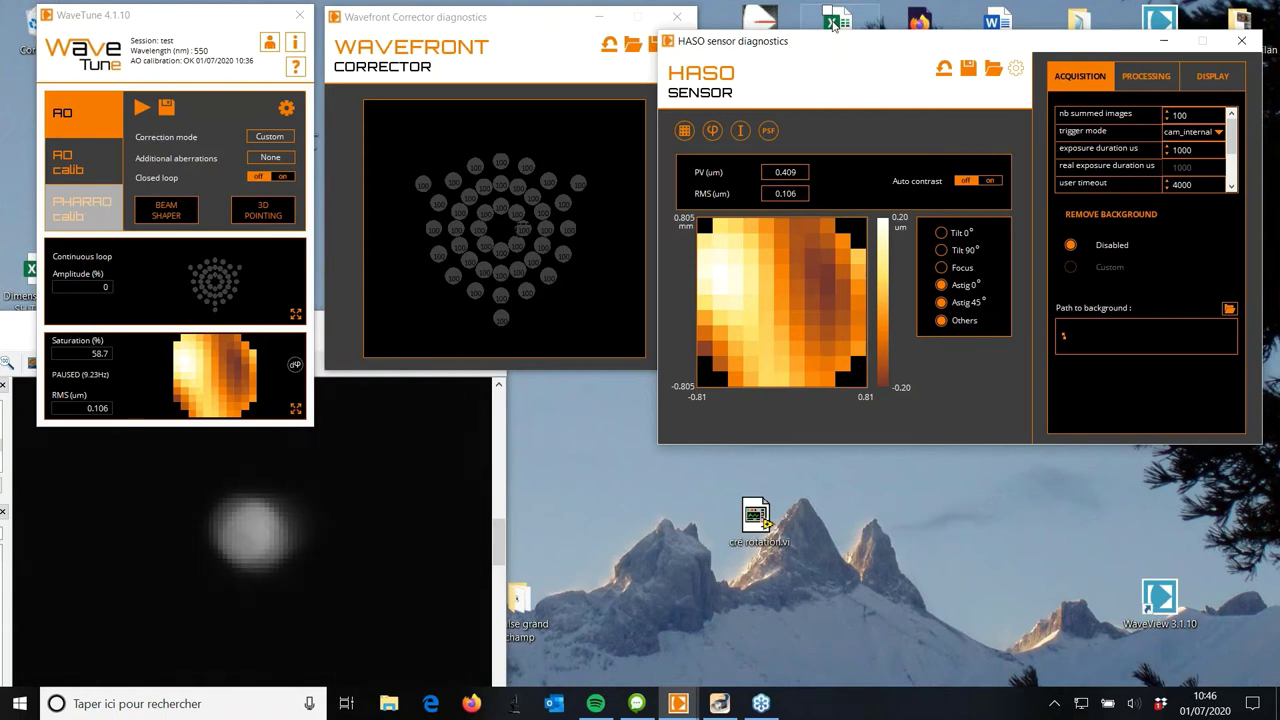
Step: Start the AO loop, place the HASO sensor diagnostics beside the corrector window and turn the closed loop on
{"action": "left_click", "coordinate": [143, 108]}
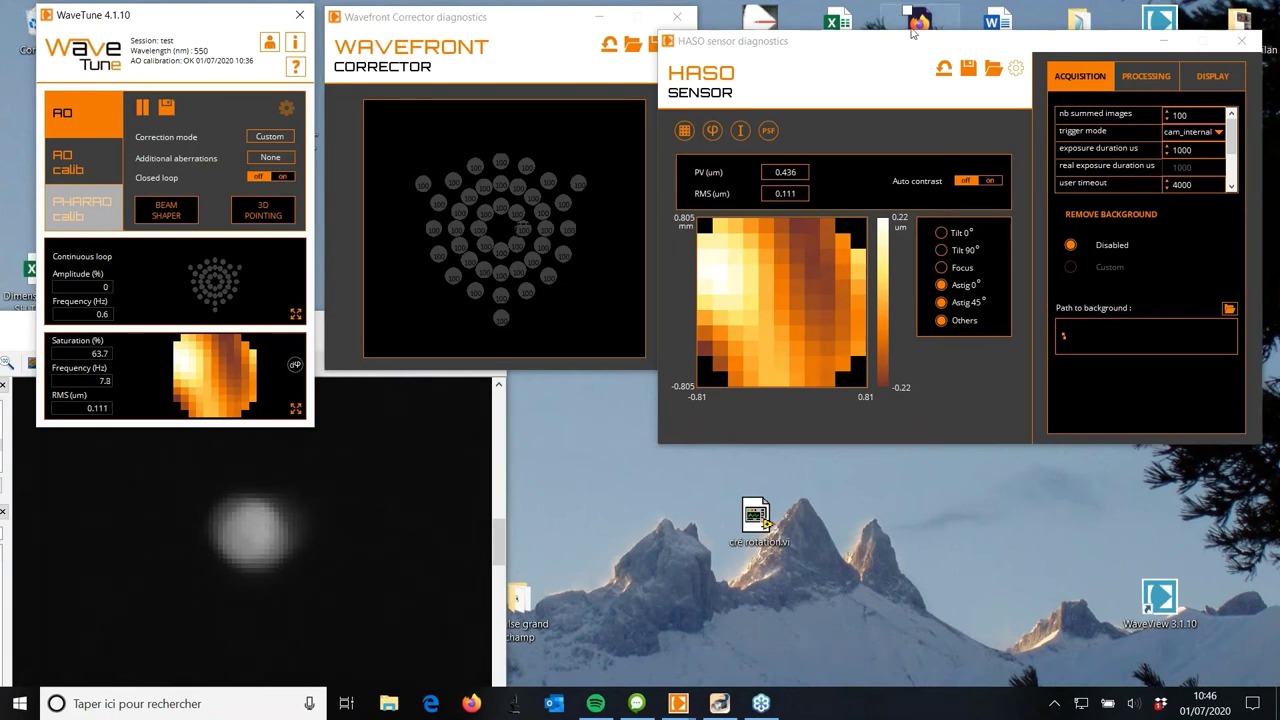
{"action": "left_click_drag", "start_coordinate": [911, 44], "coordinate": [924, 20]}
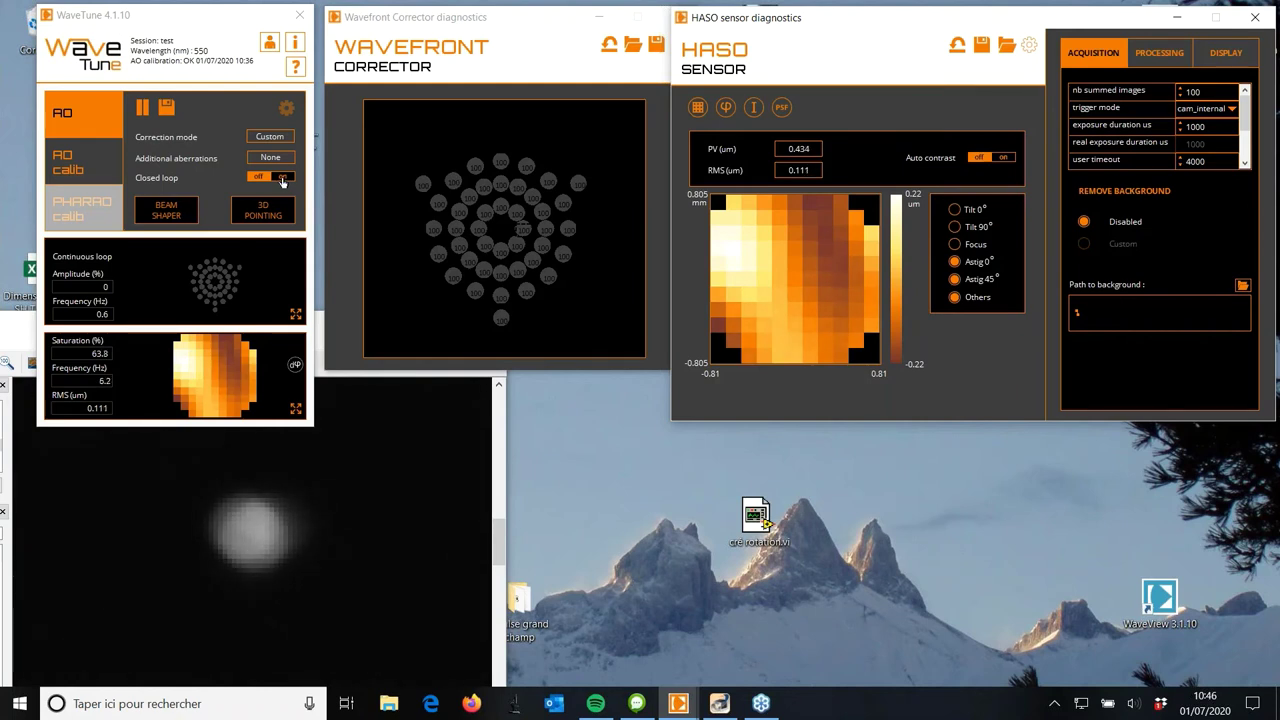
{"action": "left_click", "coordinate": [283, 178]}
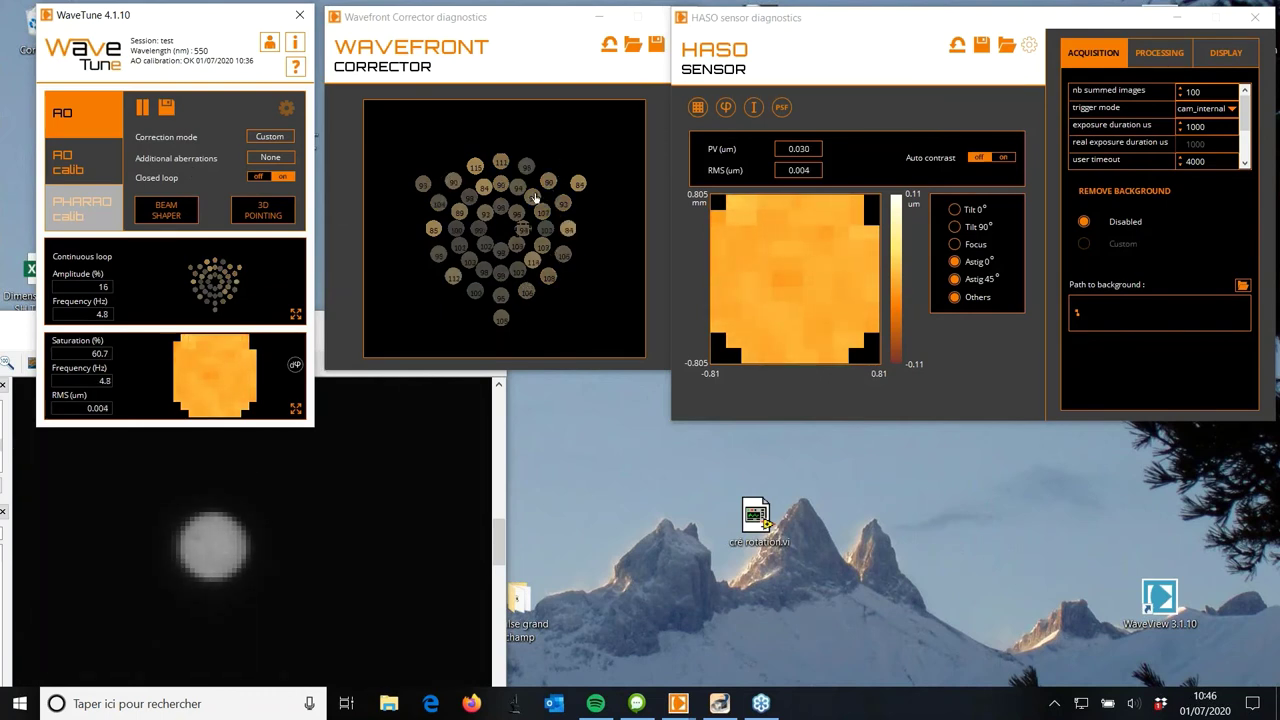
Step: Bring the camera viewer to the front and place it lower so that the AO controls stay uncovered
{"action": "left_click", "coordinate": [384, 456]}
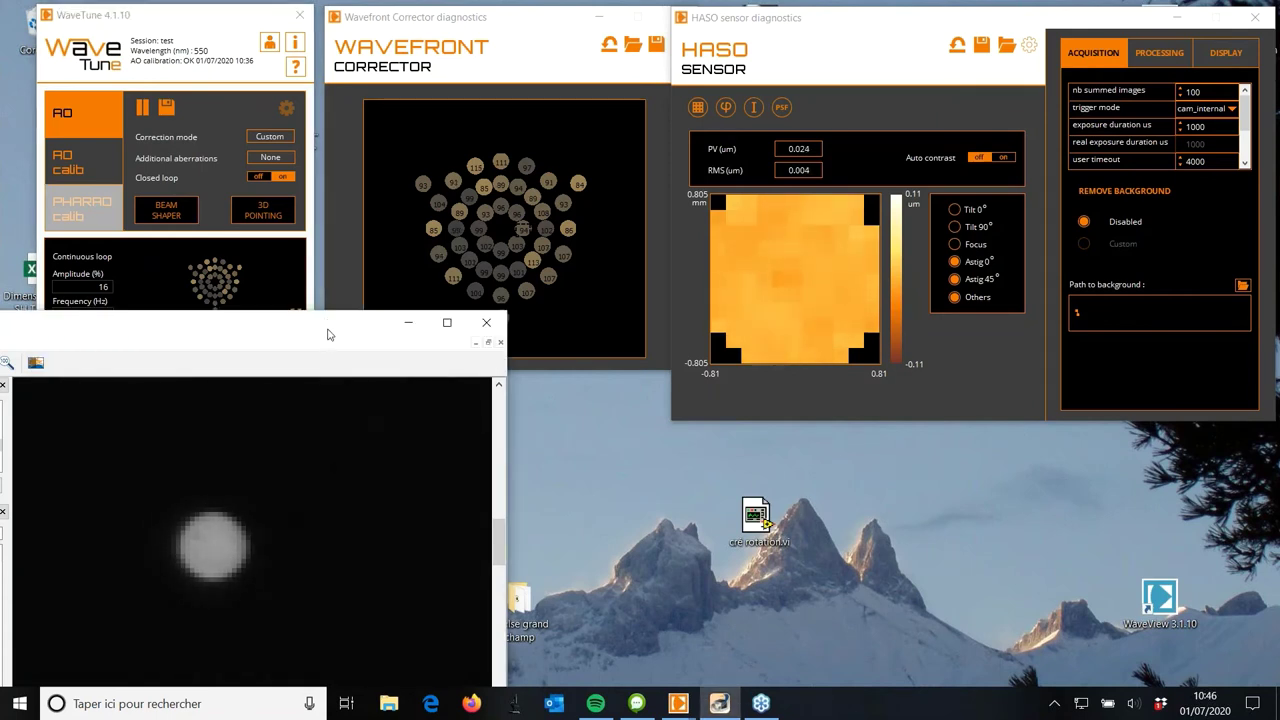
{"action": "left_click_drag", "start_coordinate": [326, 322], "coordinate": [346, 311]}
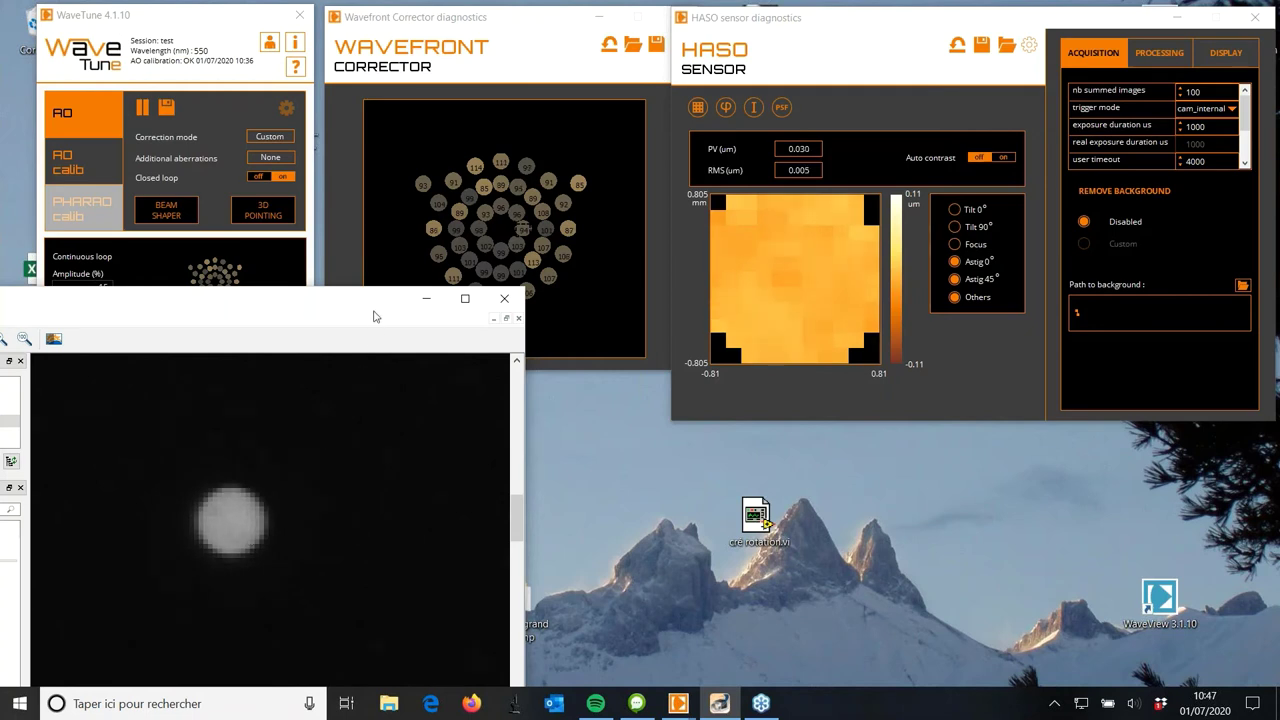
{"action": "left_click_drag", "start_coordinate": [357, 300], "coordinate": [304, 387]}
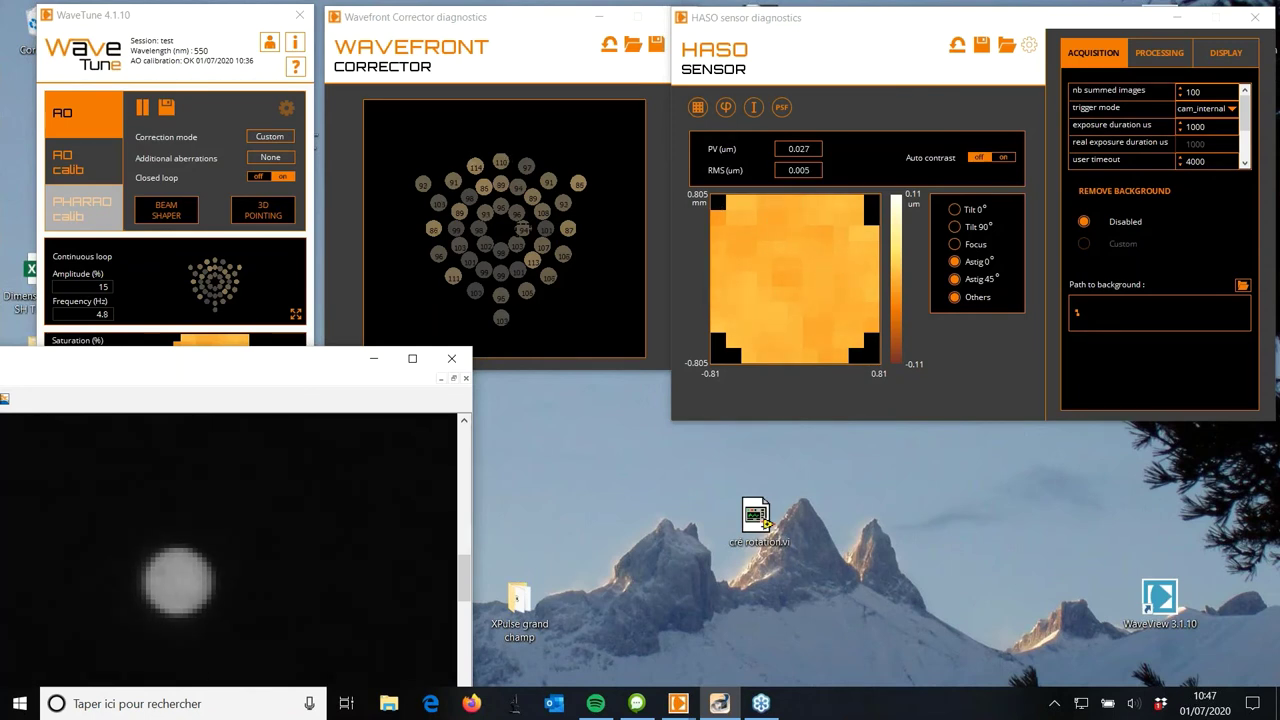
Step: Turn the closed loop off and on again to correct the wavefront, and reposition the camera viewer to show the spot
{"action": "left_click", "coordinate": [260, 180]}
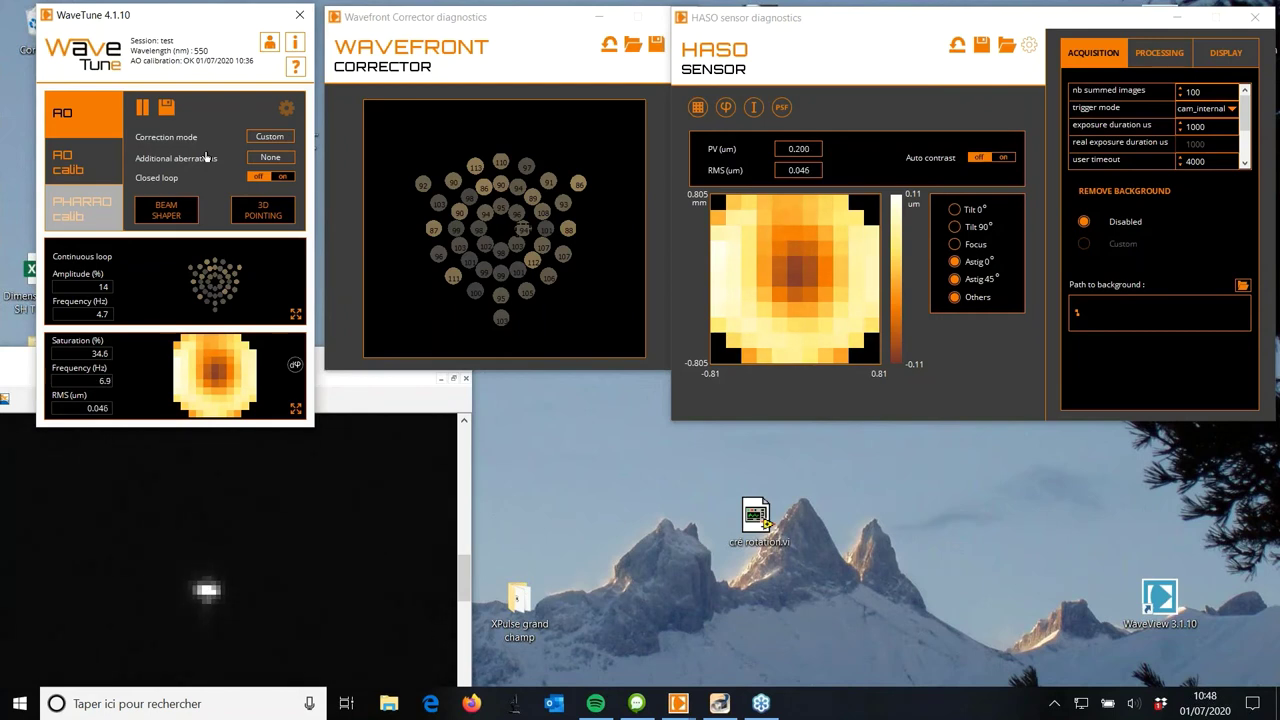
{"action": "left_click", "coordinate": [278, 178]}
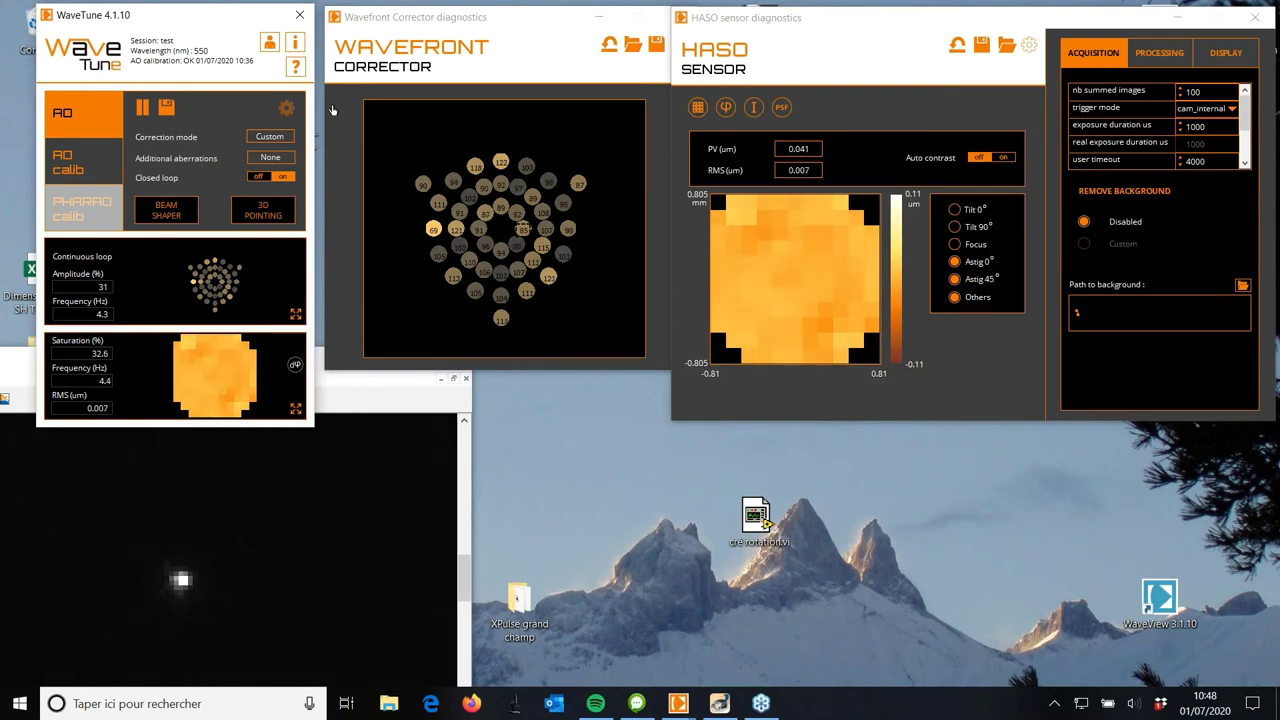
{"action": "left_click", "coordinate": [335, 550]}
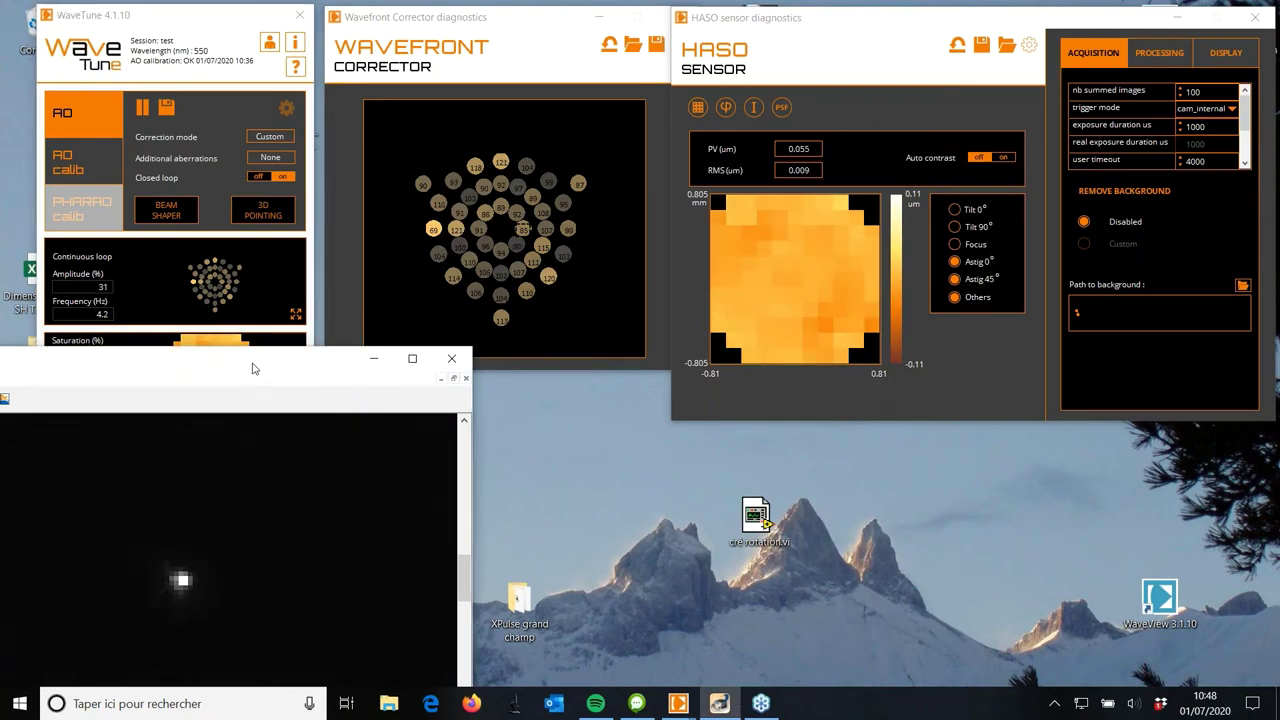
{"action": "left_click_drag", "start_coordinate": [252, 367], "coordinate": [295, 343]}
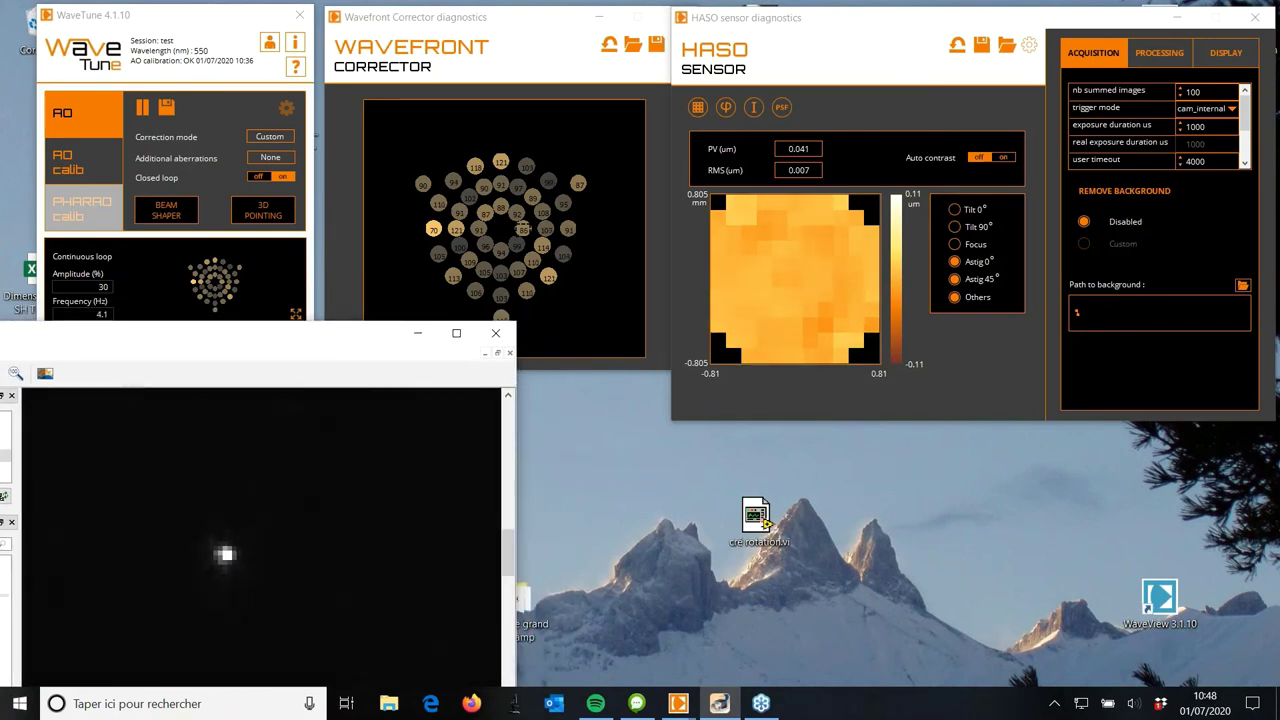
Step: Open the beam shaper with additional aberrations set to Continuous, and switch the closed loop off and back on
{"action": "left_click", "coordinate": [260, 182]}
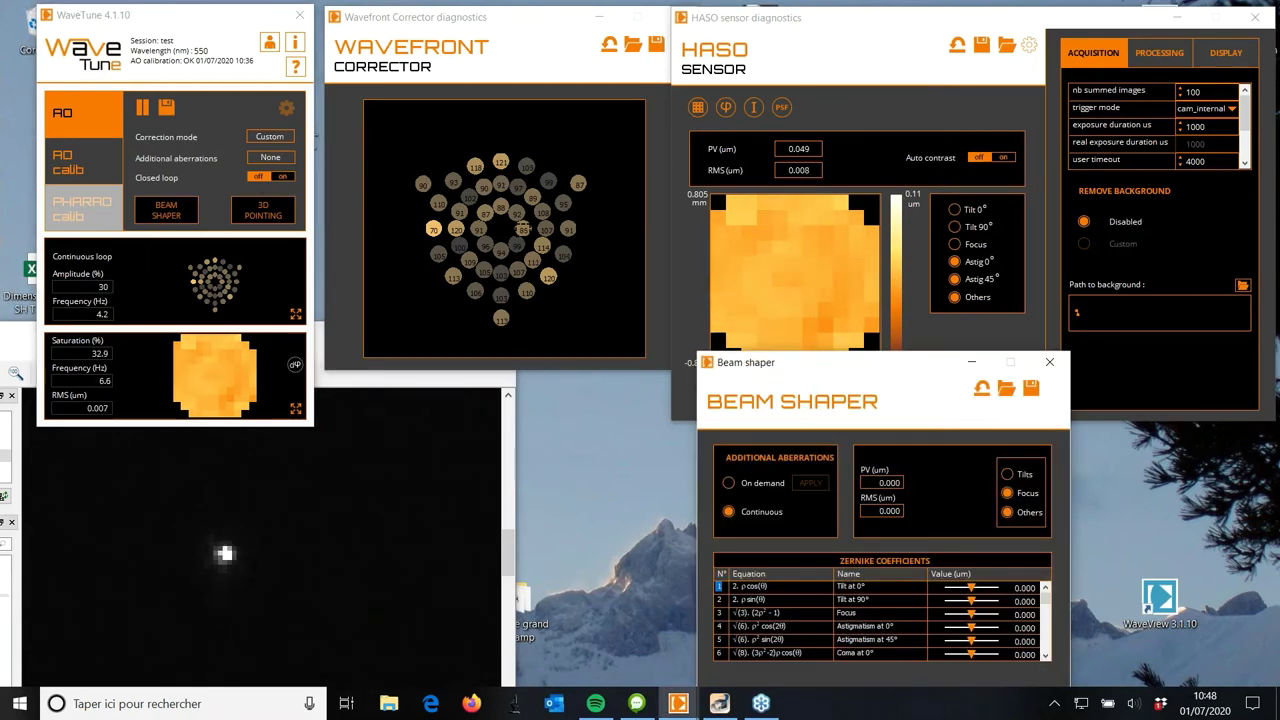
{"action": "left_click", "coordinate": [728, 482]}
{"action": "left_click_drag", "start_coordinate": [800, 363], "coordinate": [730, 303]}
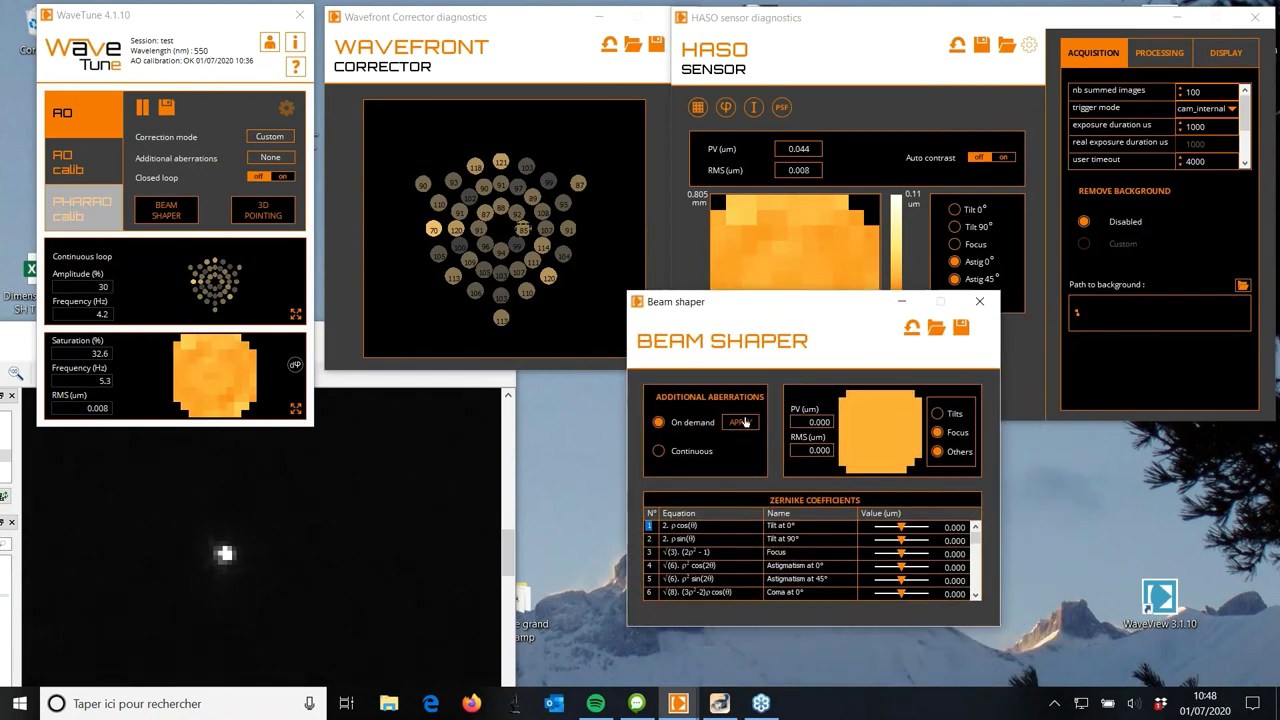
{"action": "left_click", "coordinate": [660, 452]}
{"action": "left_click", "coordinate": [285, 177]}
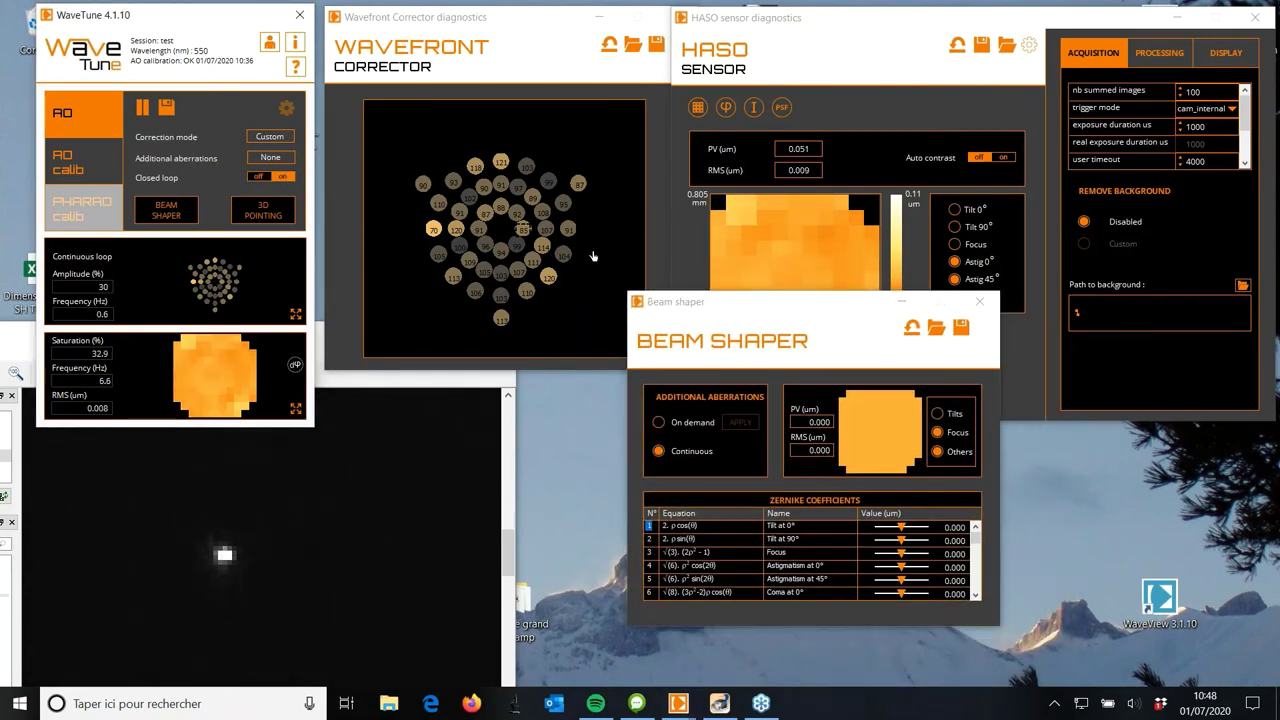
Step: Move the beam shaper window clear of the HASO settings and set the coma at 0° coefficient to 0.200 µm
{"action": "left_click_drag", "start_coordinate": [806, 300], "coordinate": [755, 302]}
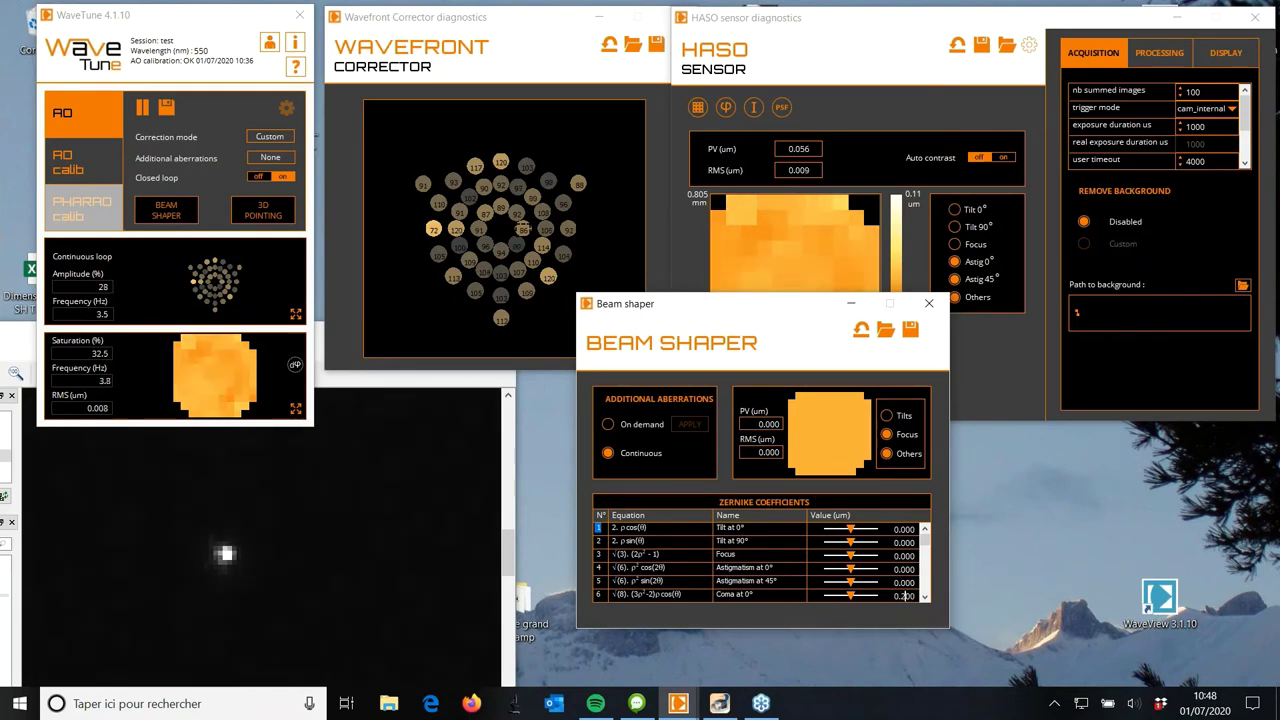
{"action": "type", "text": "0.2"}
{"action": "key", "text": "Return"}
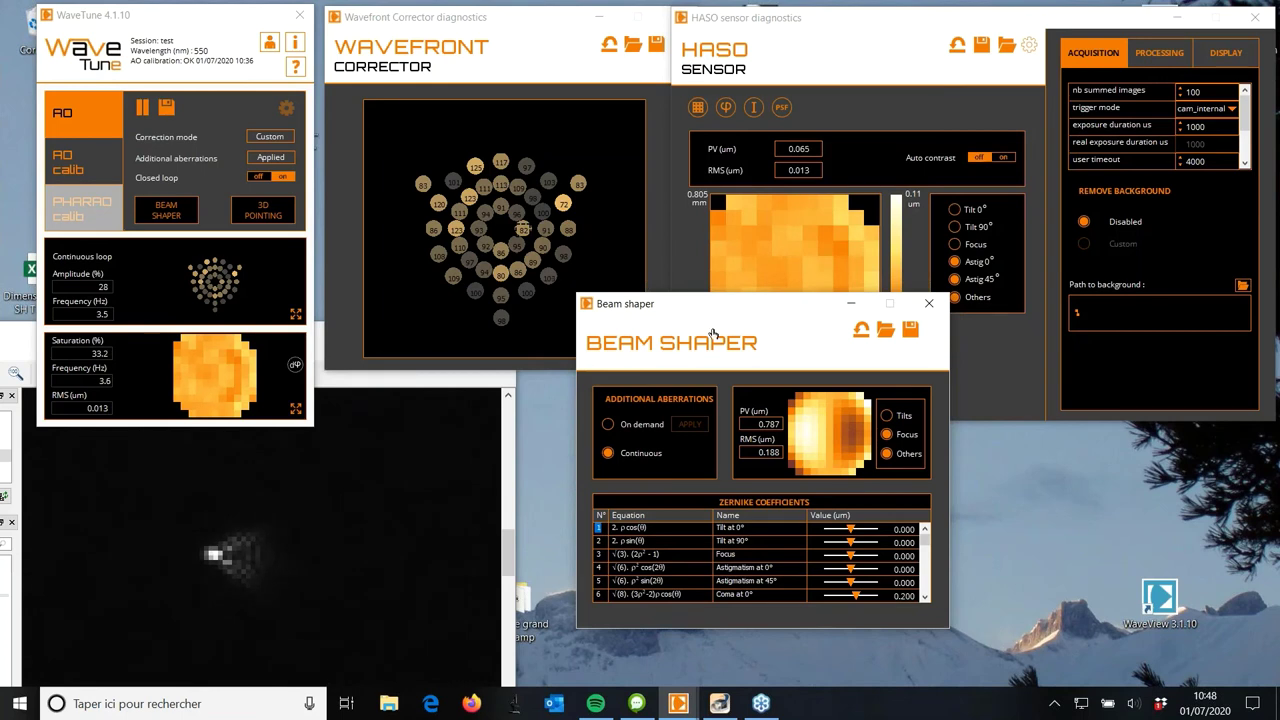
Step: Turn the closed loop off and set the beam shaper's coma at 0° coefficient to 0.000 µm
{"action": "left_click_drag", "start_coordinate": [784, 310], "coordinate": [782, 352]}
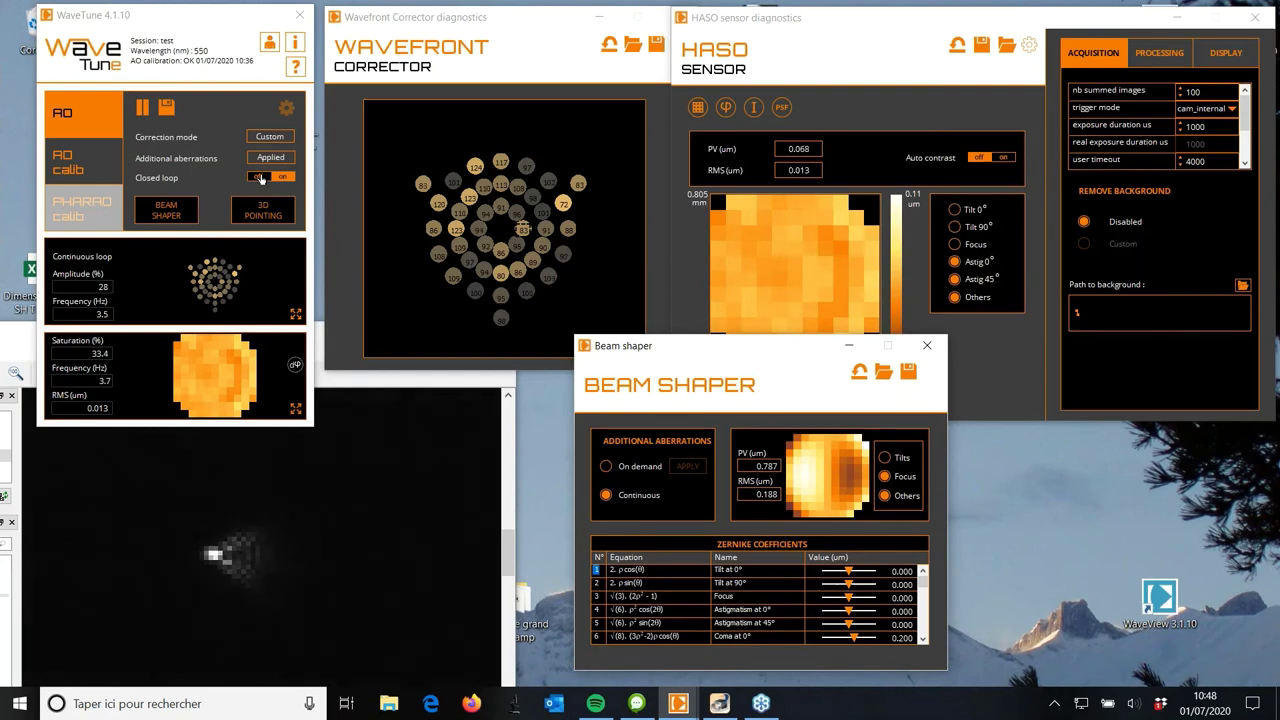
{"action": "left_click", "coordinate": [260, 178]}
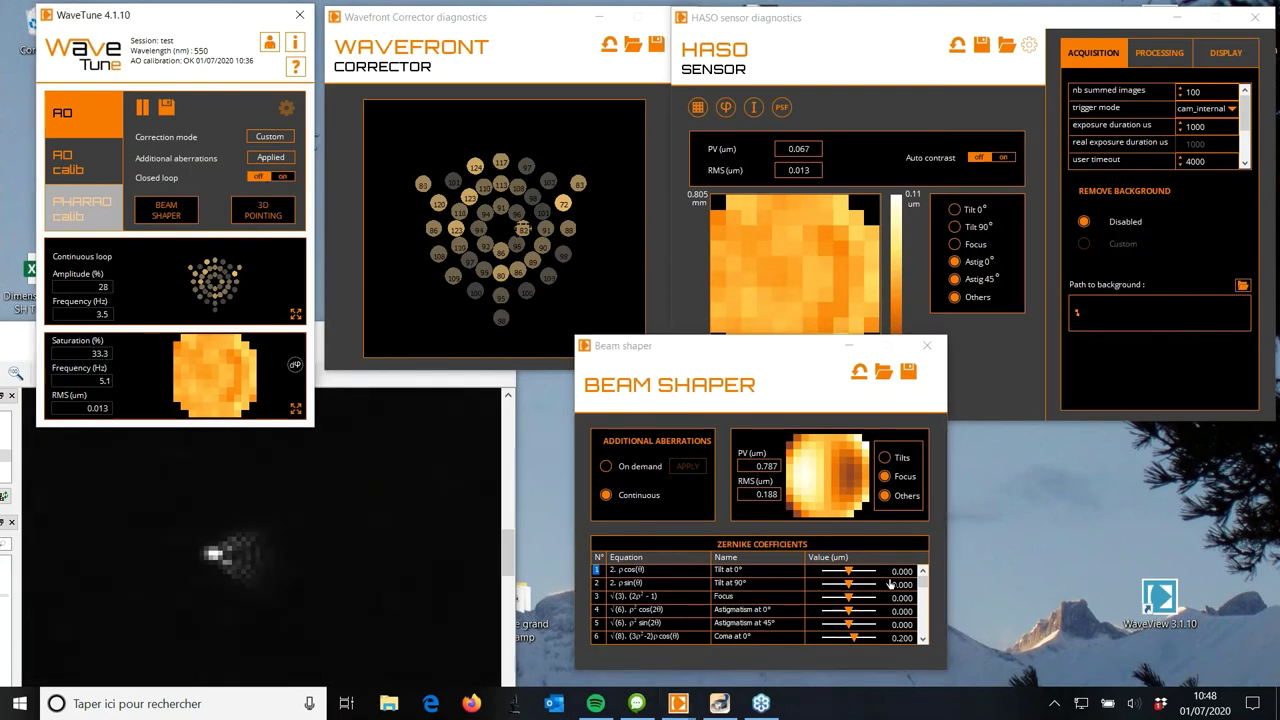
{"action": "left_click", "coordinate": [905, 637]}
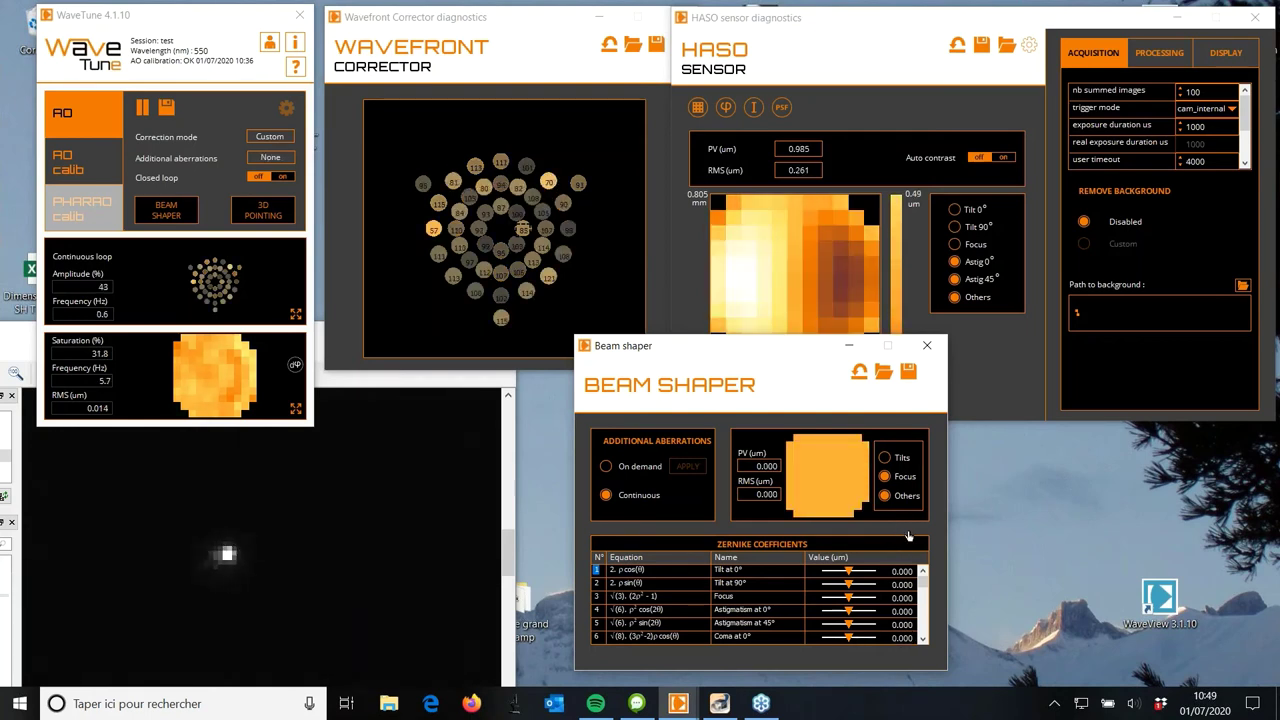
Step: Close the beam shaper and turn the closed loop on to correct the wavefront
{"action": "left_click", "coordinate": [996, 376]}
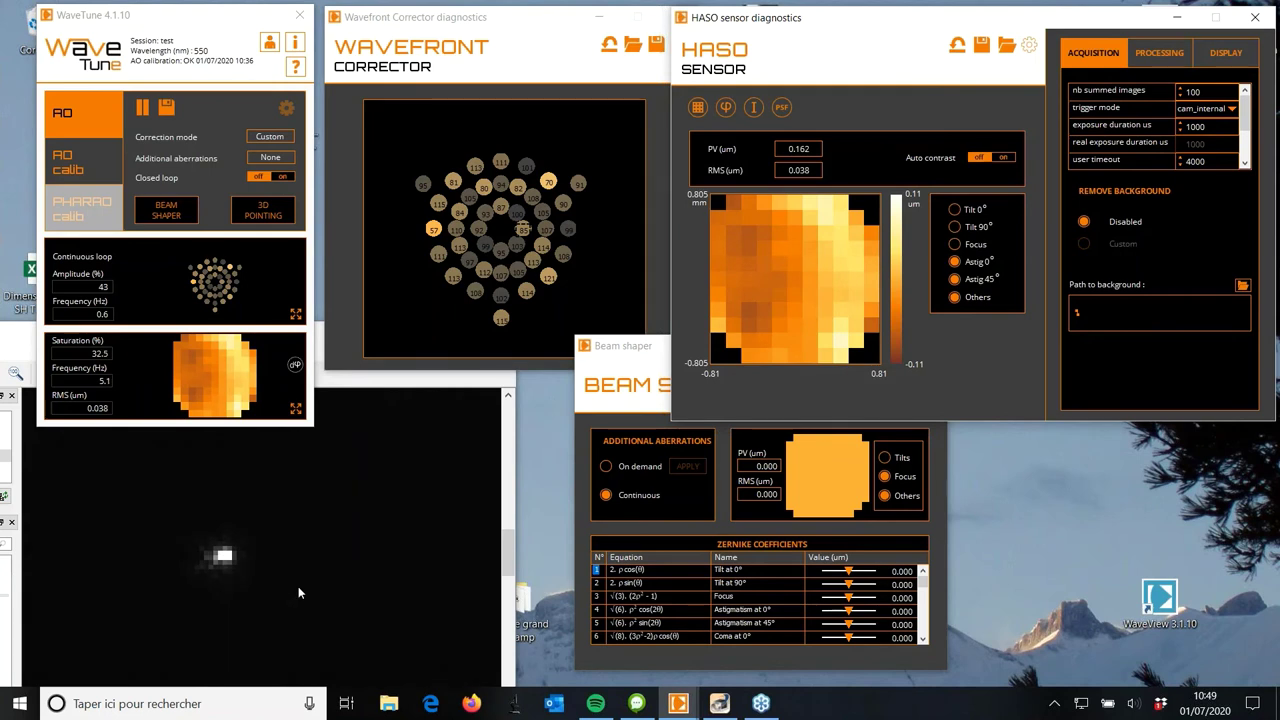
{"action": "left_click", "coordinate": [652, 347]}
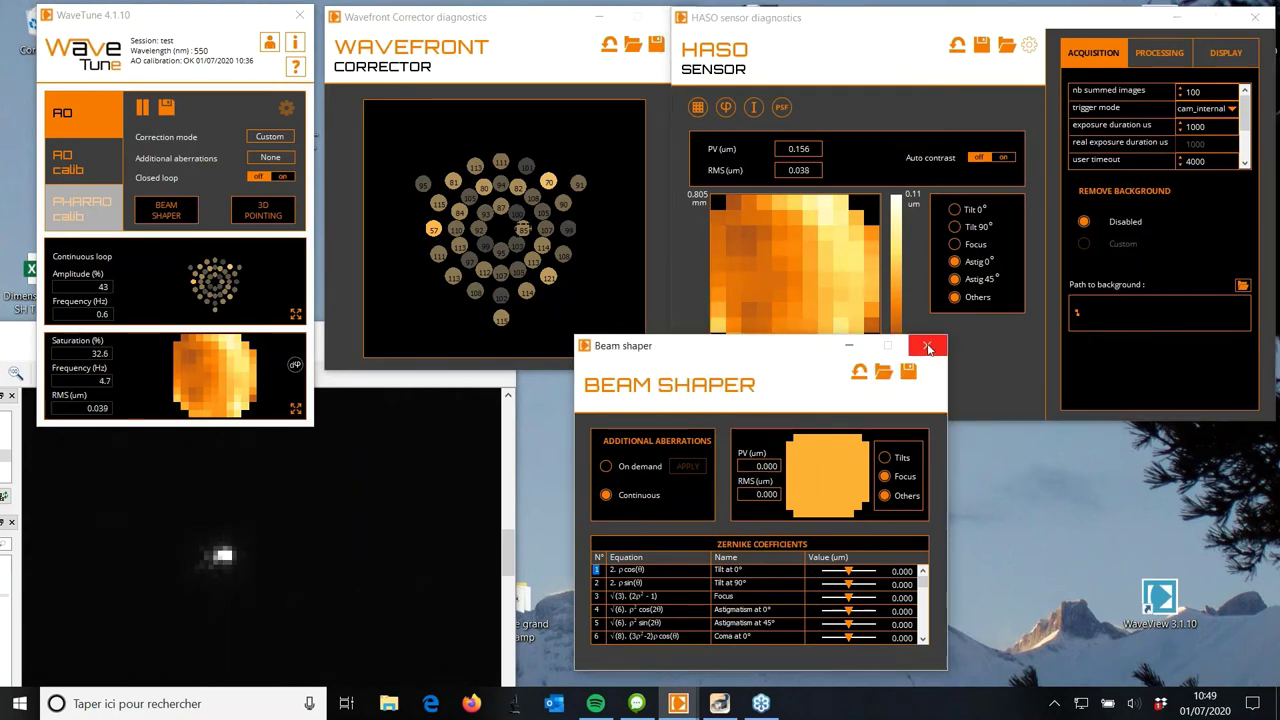
{"action": "left_click", "coordinate": [926, 346]}
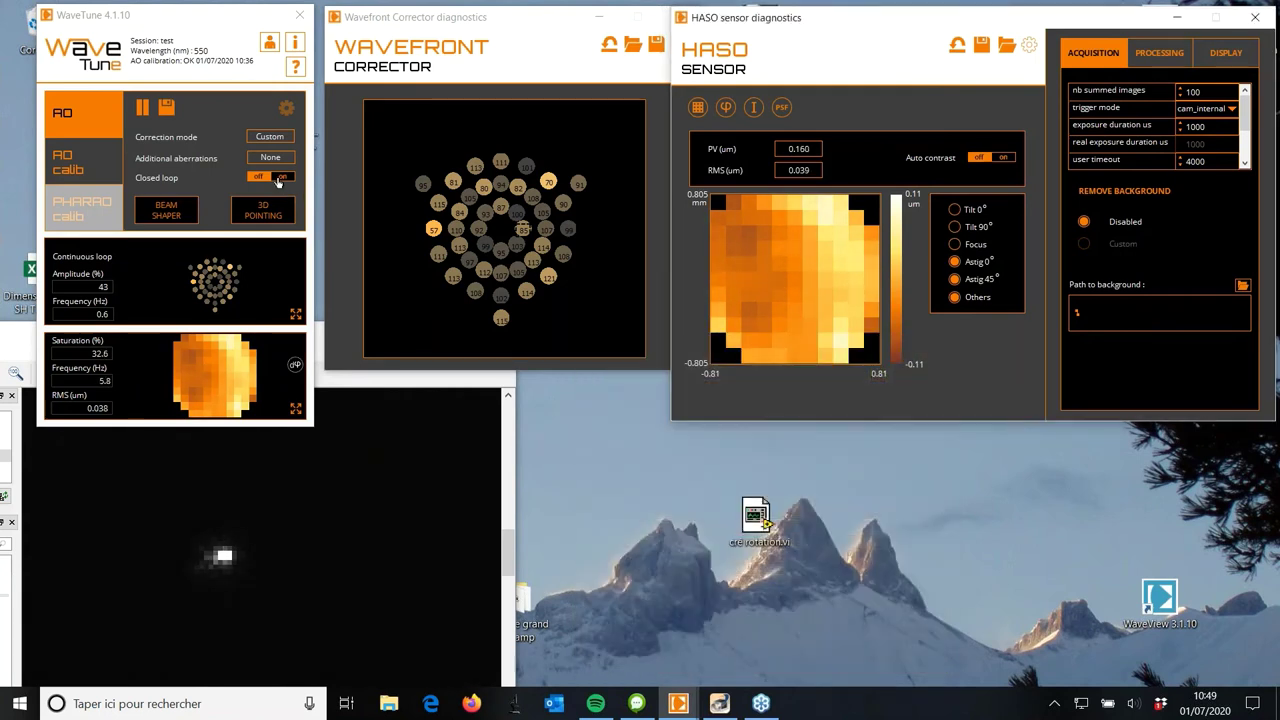
{"action": "left_click", "coordinate": [280, 178]}
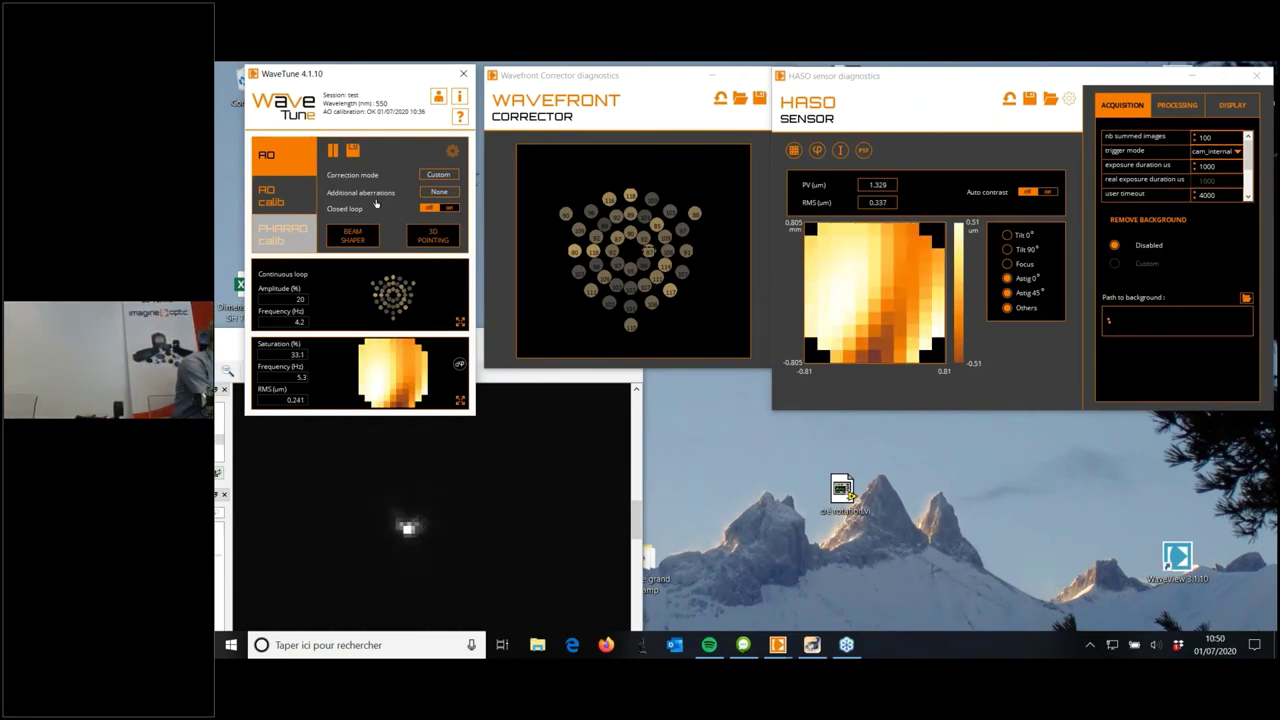
Step: Move the pylon Viewer window below the HASO sensor diagnostics so both the wavefront map and the camera spot show
{"action": "left_click", "coordinate": [515, 365]}
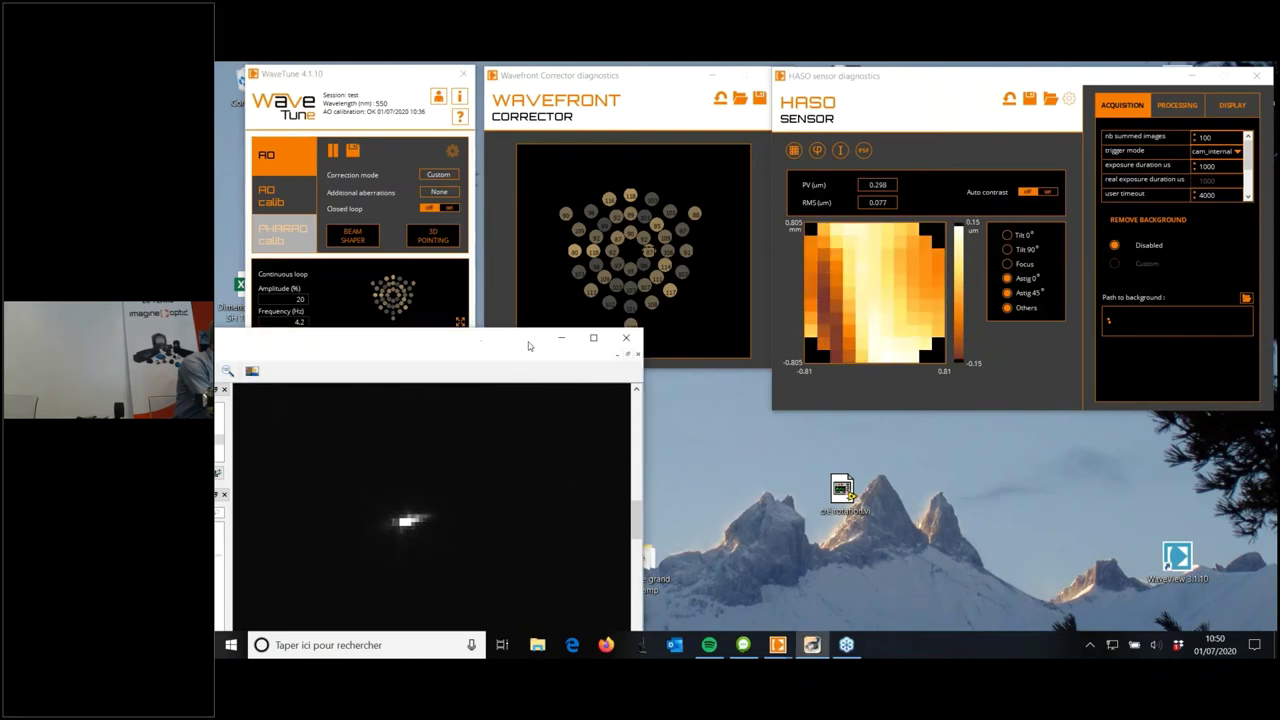
{"action": "left_click_drag", "start_coordinate": [528, 343], "coordinate": [1066, 272]}
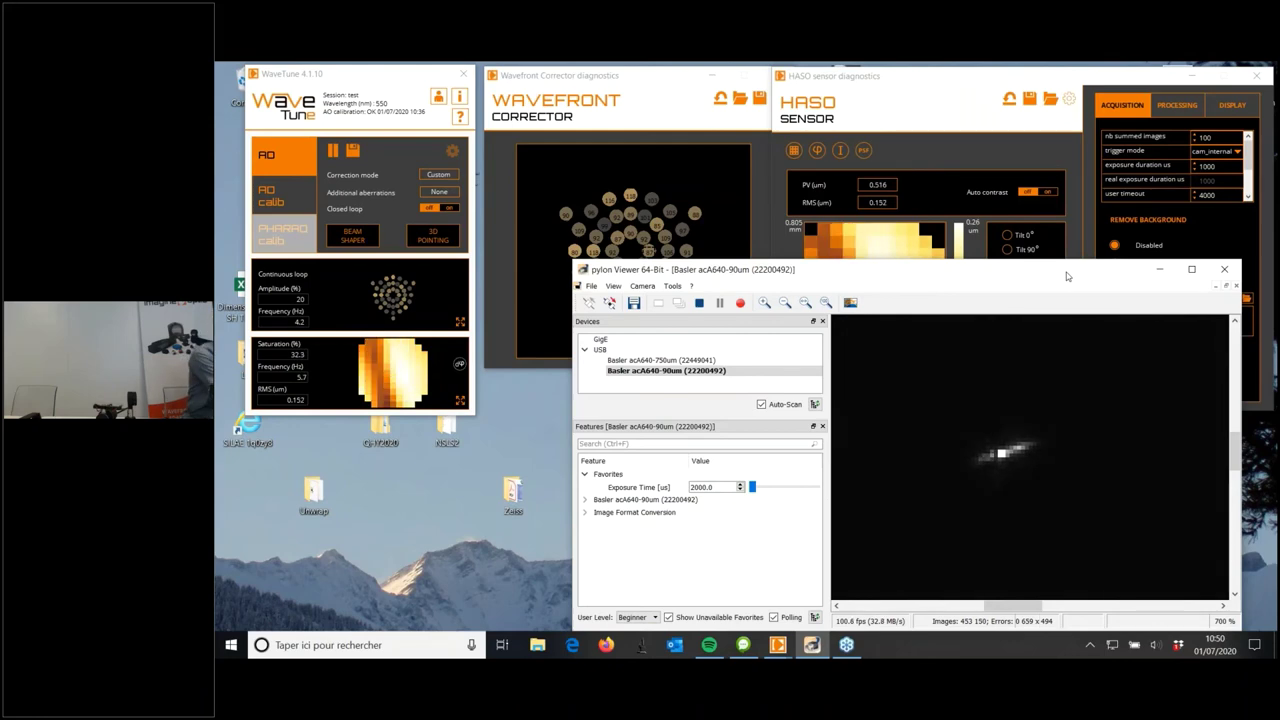
{"action": "left_click_drag", "start_coordinate": [1066, 272], "coordinate": [982, 391]}
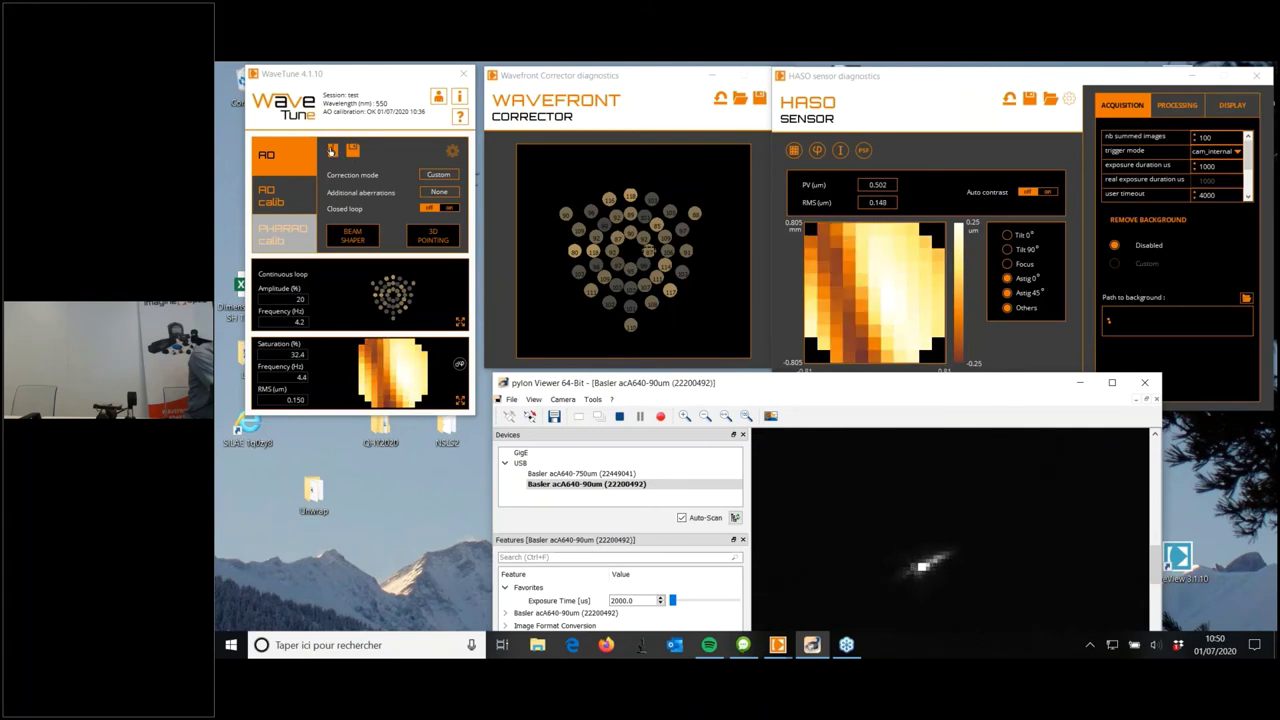
Step: Pause the AO loop and set the HASO acquisition's number of summed images to 1
{"action": "left_click", "coordinate": [367, 166]}
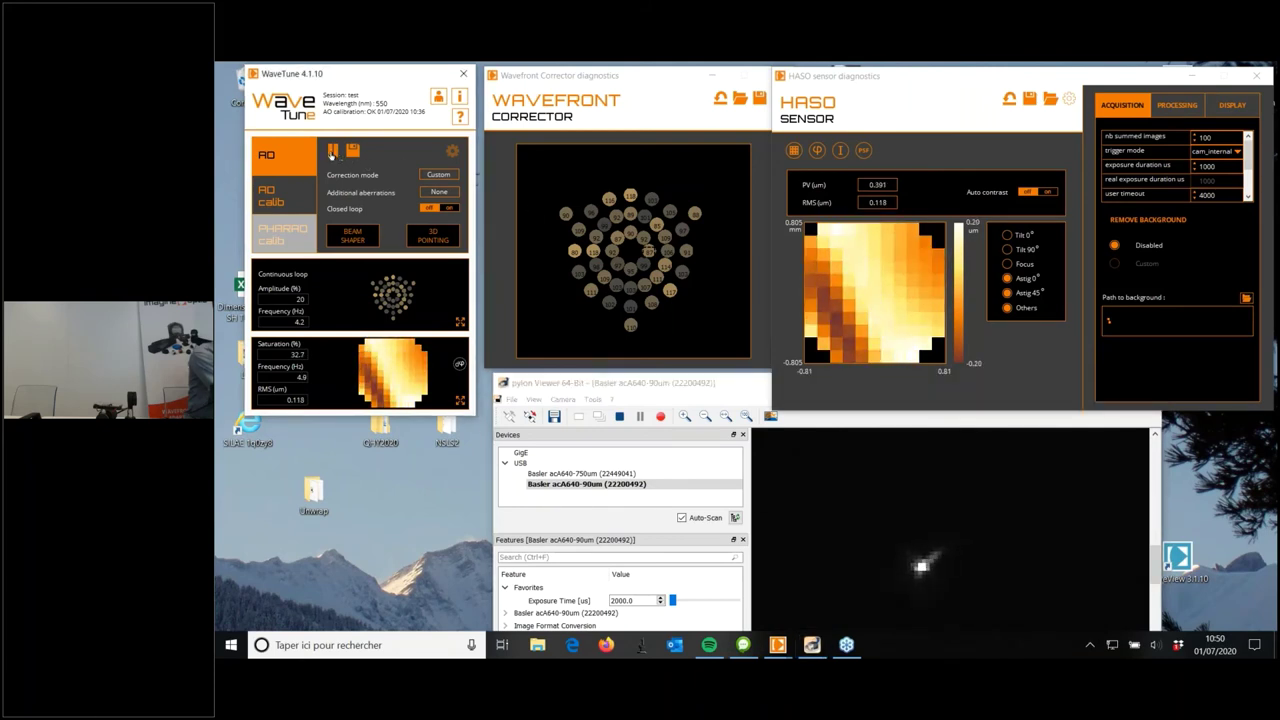
{"action": "left_click", "coordinate": [333, 150]}
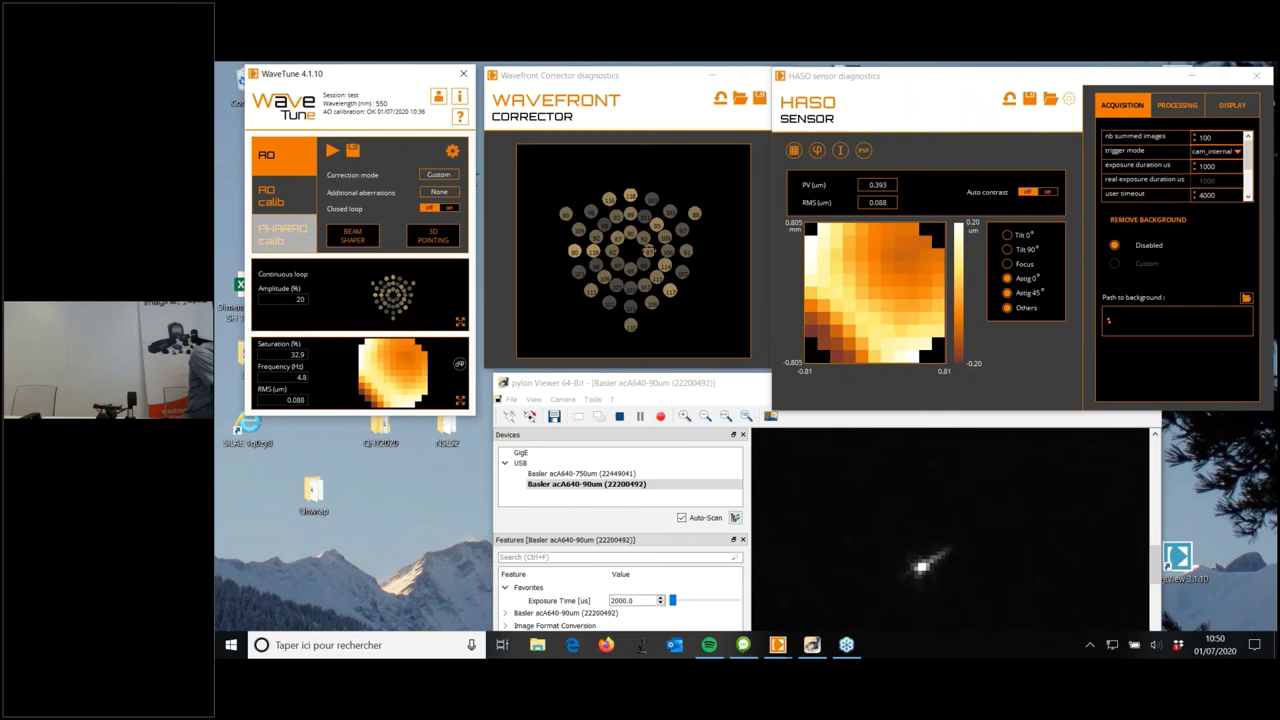
{"action": "left_click", "coordinate": [1205, 137]}
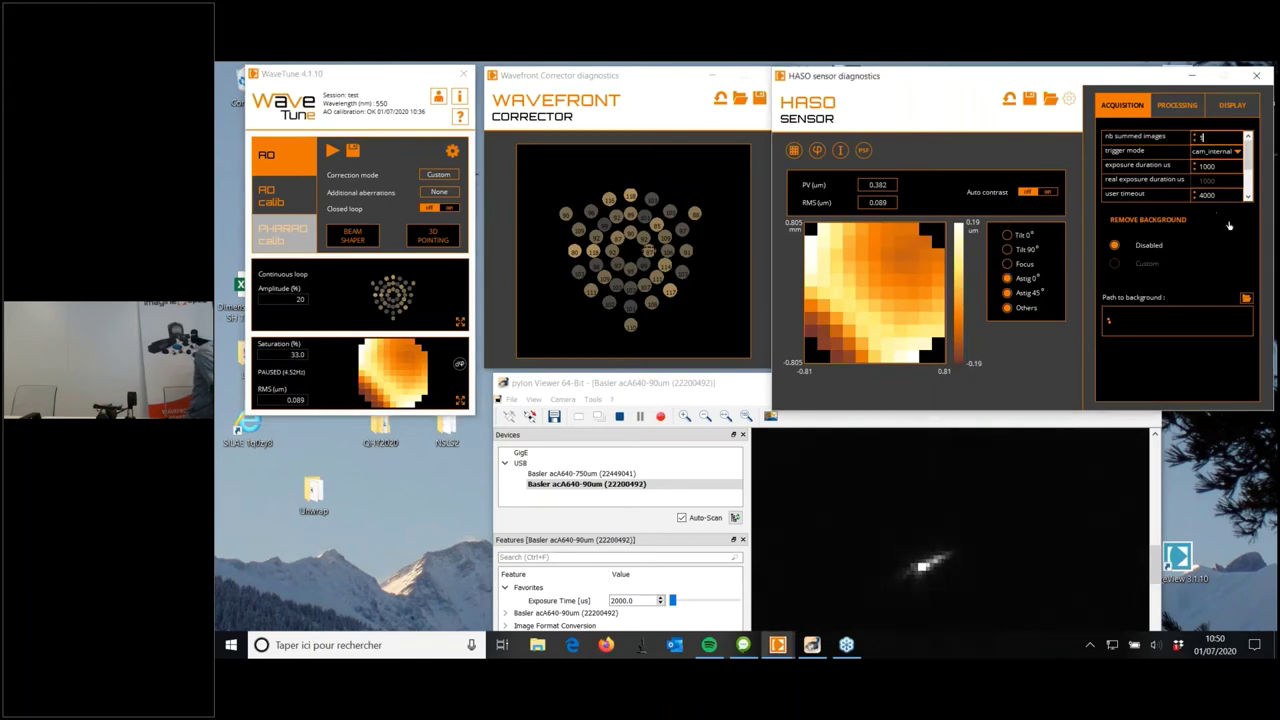
Step: Set the closed loop type to Fast (Security OFF, FIXED gain) and restart the AO loop
{"action": "left_click", "coordinate": [452, 151]}
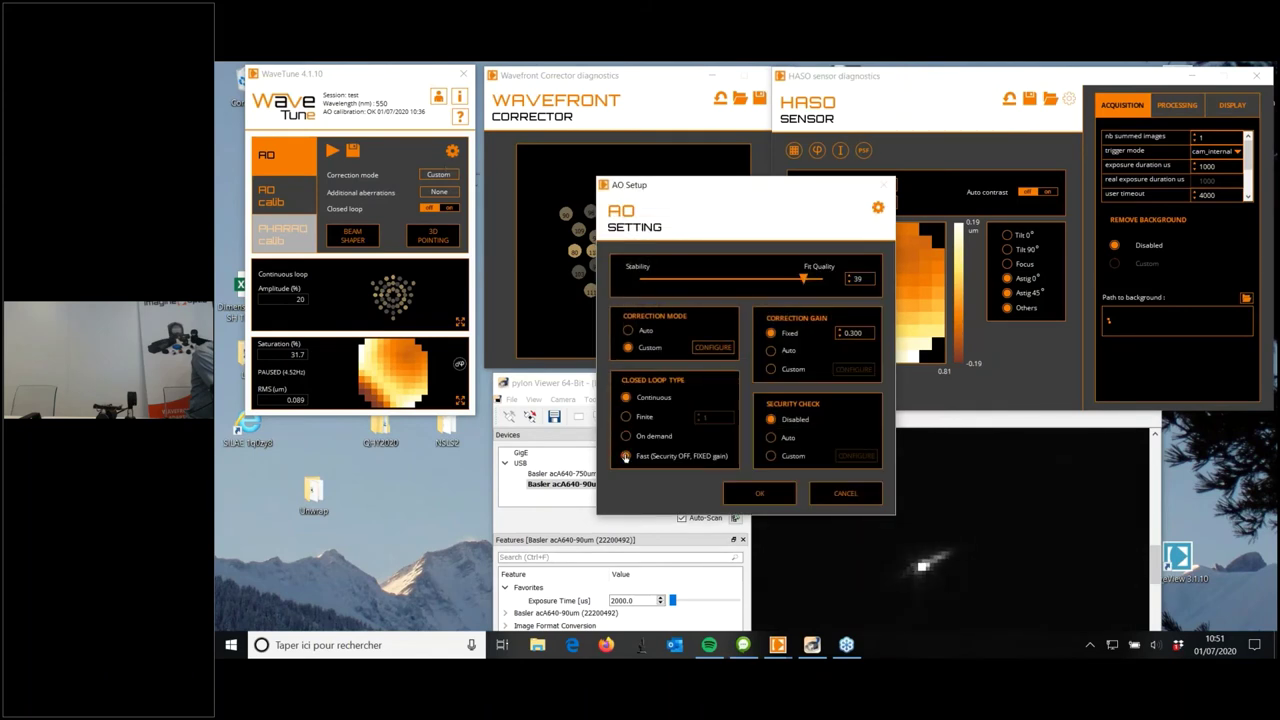
{"action": "left_click", "coordinate": [625, 456]}
{"action": "left_click", "coordinate": [758, 494]}
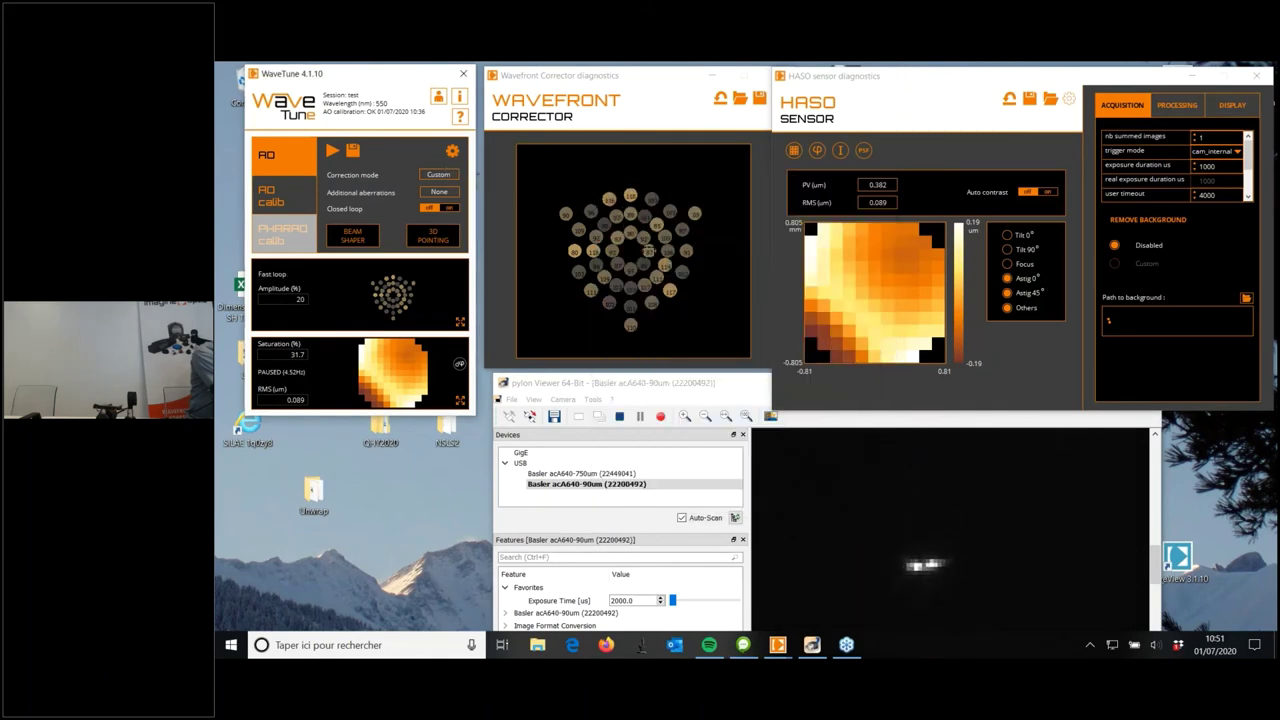
{"action": "left_click", "coordinate": [333, 149]}
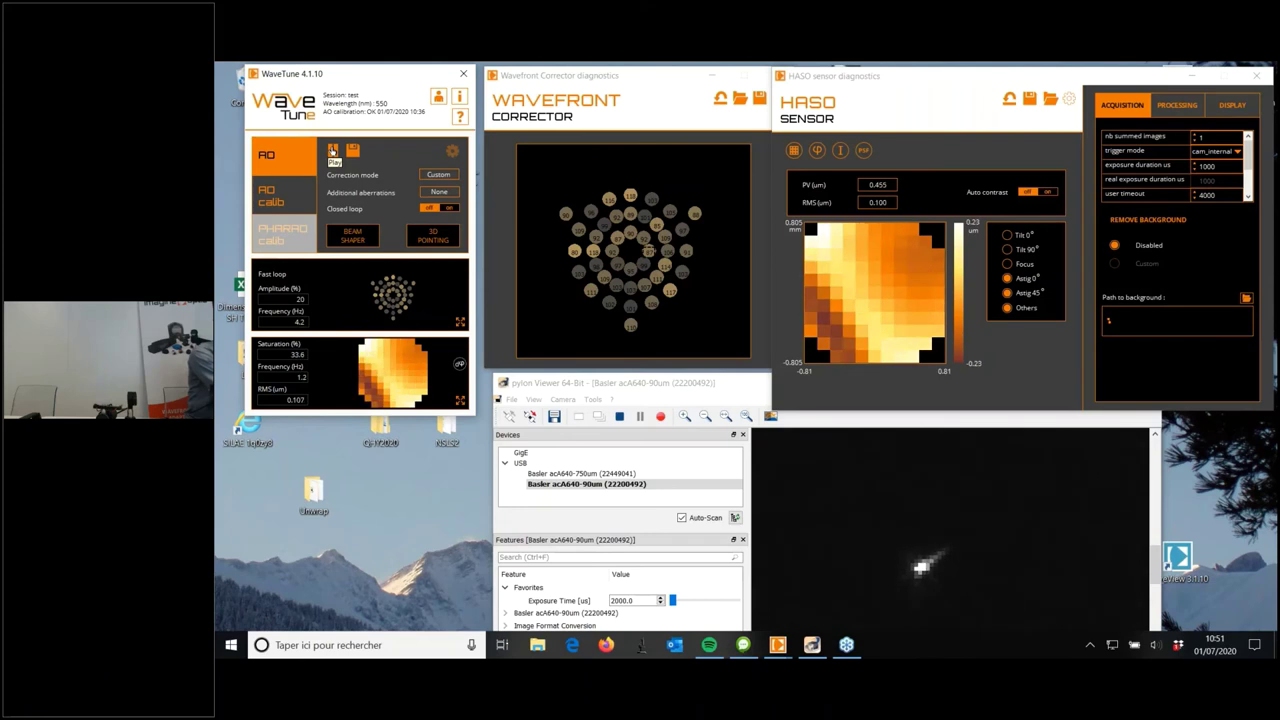
Step: Switch the fast closed loop off, on and off again to compare the uncorrected and corrected wavefronts
{"action": "left_click", "coordinate": [427, 206]}
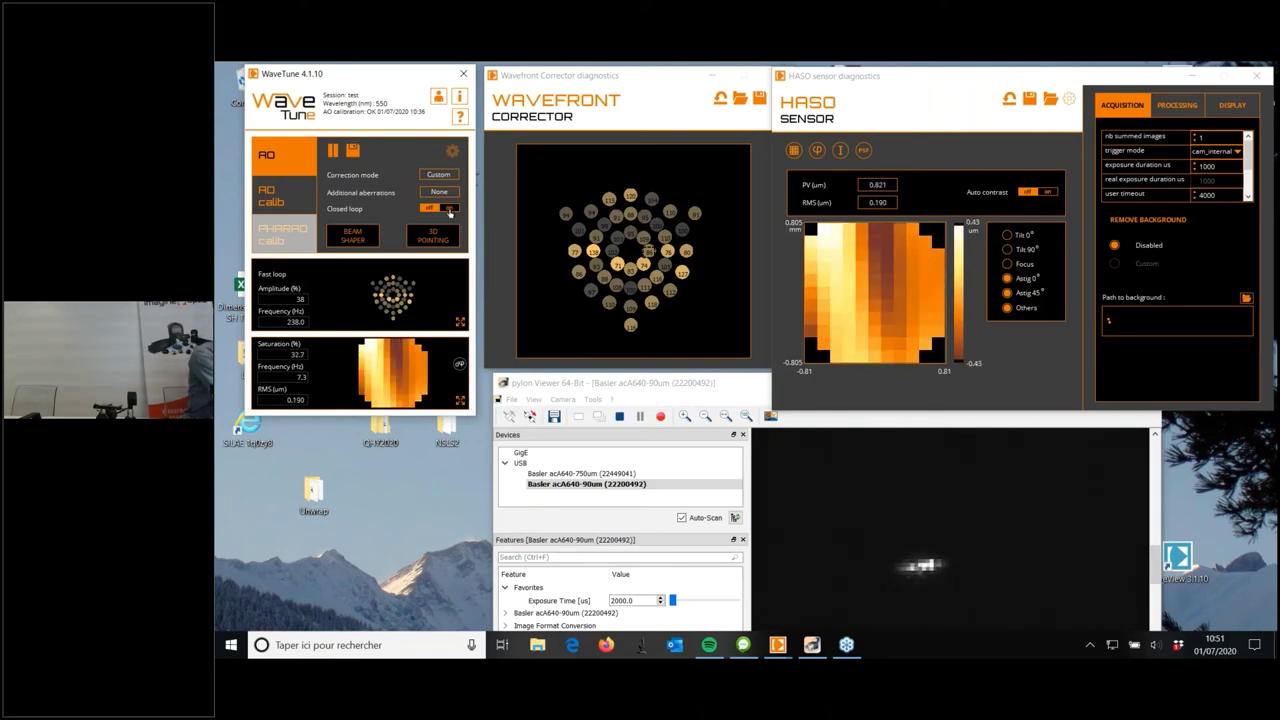
{"action": "left_click", "coordinate": [449, 210]}
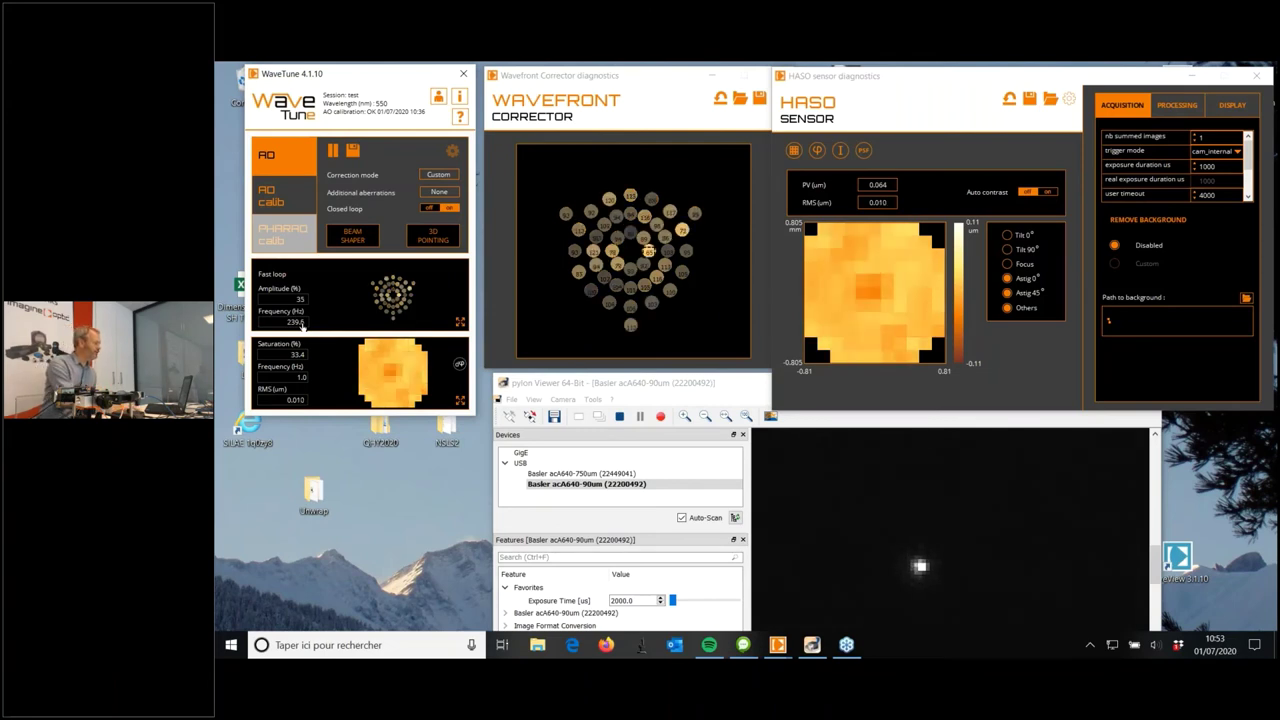
{"action": "left_click", "coordinate": [431, 208]}
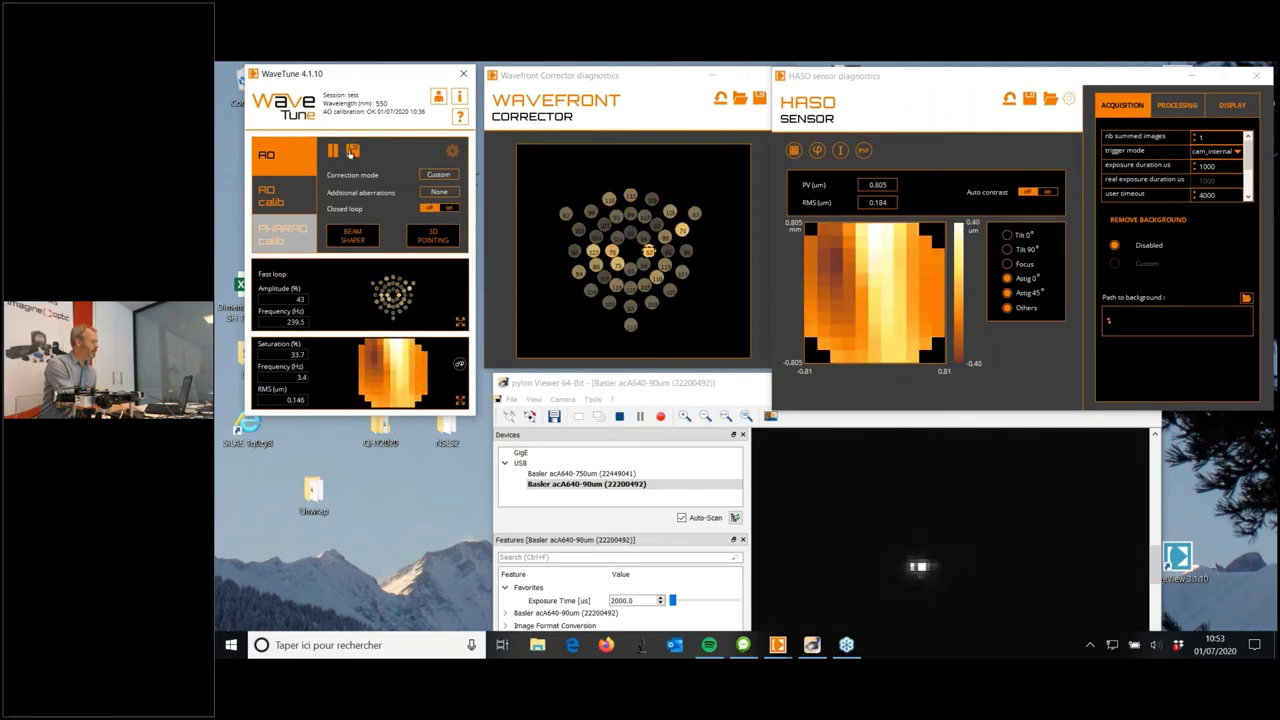
Step: Try the fast closed loop with a fixed correction gain of 0.500, and reset the deformable mirror's actuators
{"action": "left_click", "coordinate": [332, 150]}
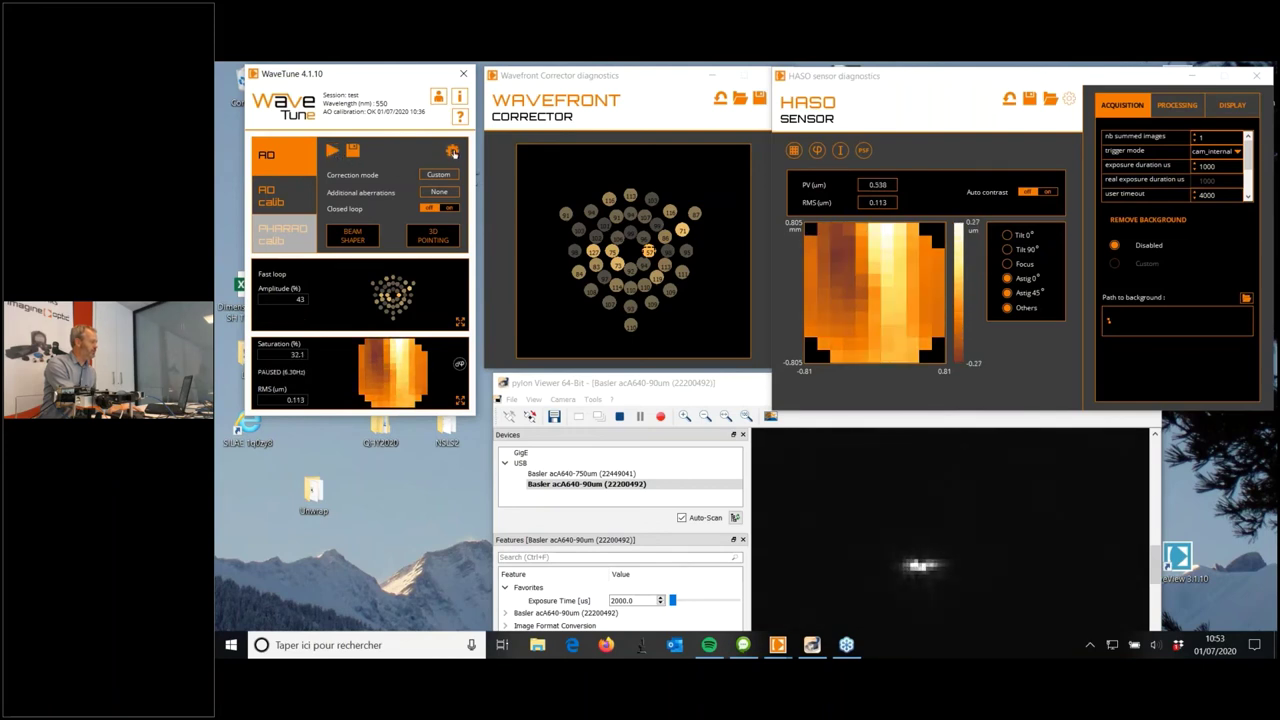
{"action": "left_click", "coordinate": [452, 151]}
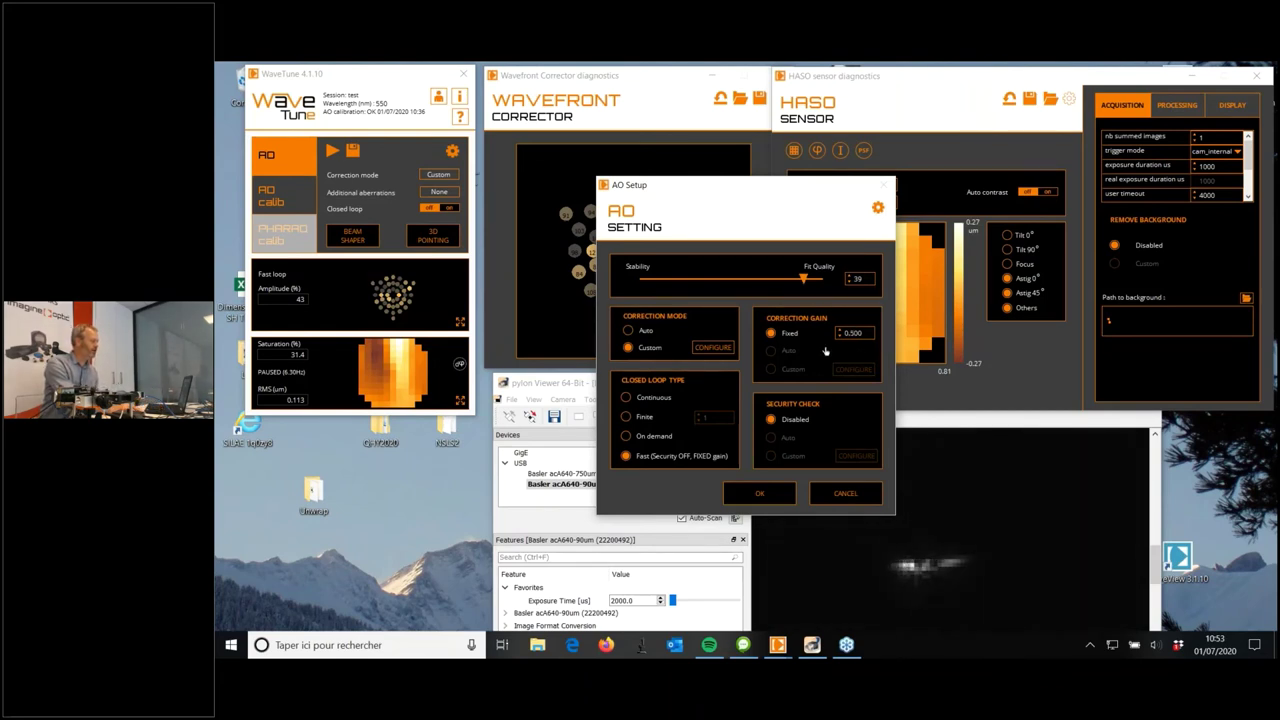
{"action": "left_click", "coordinate": [776, 492]}
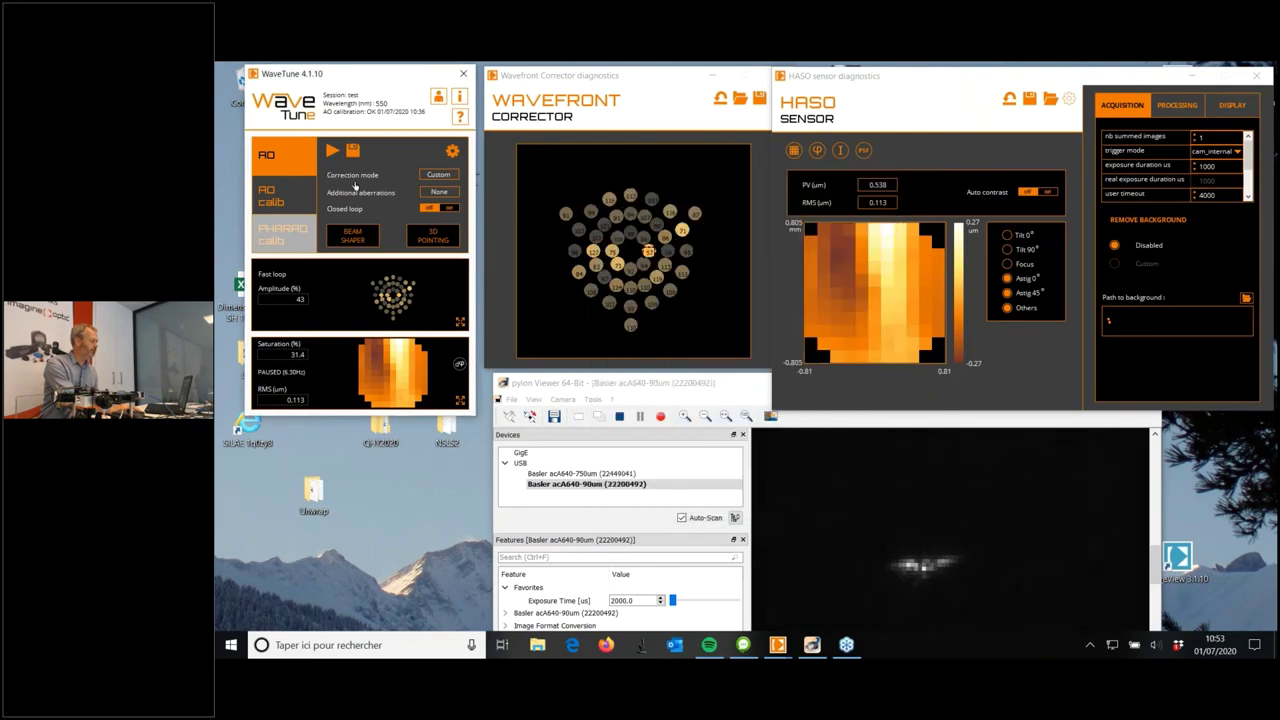
{"action": "left_click", "coordinate": [332, 150]}
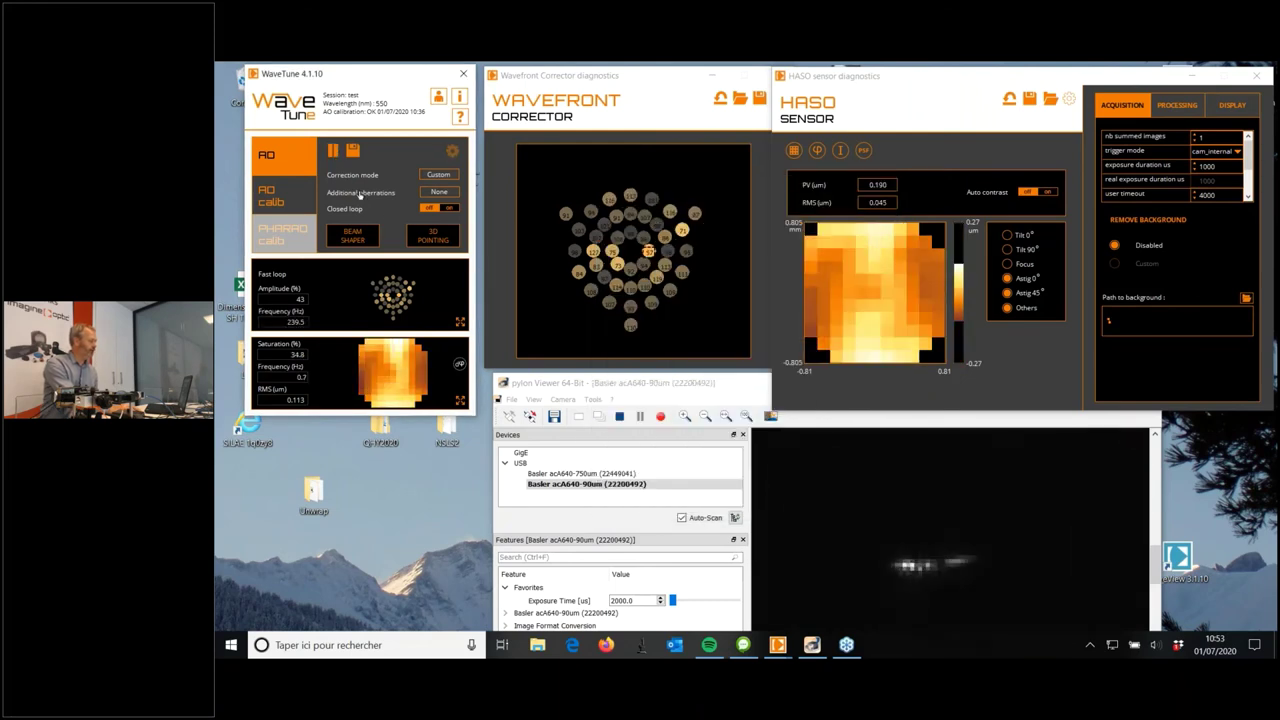
{"action": "left_click", "coordinate": [447, 211]}
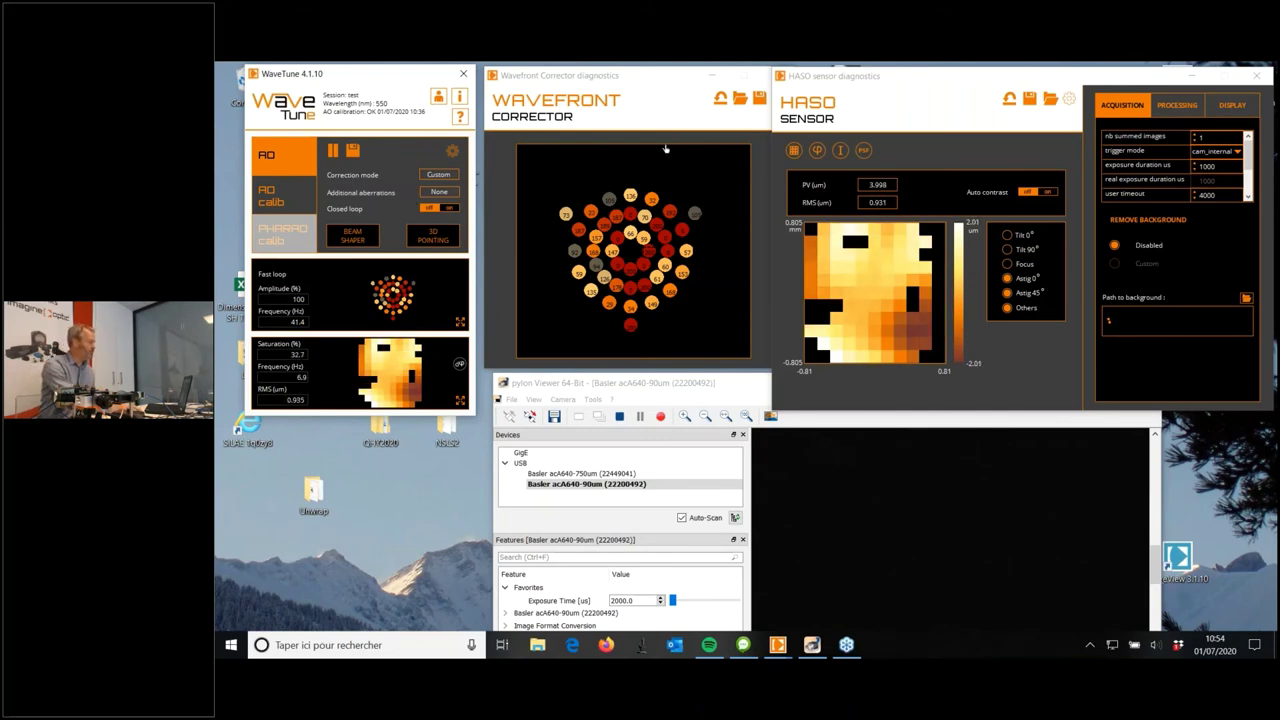
{"action": "left_click", "coordinate": [688, 111]}
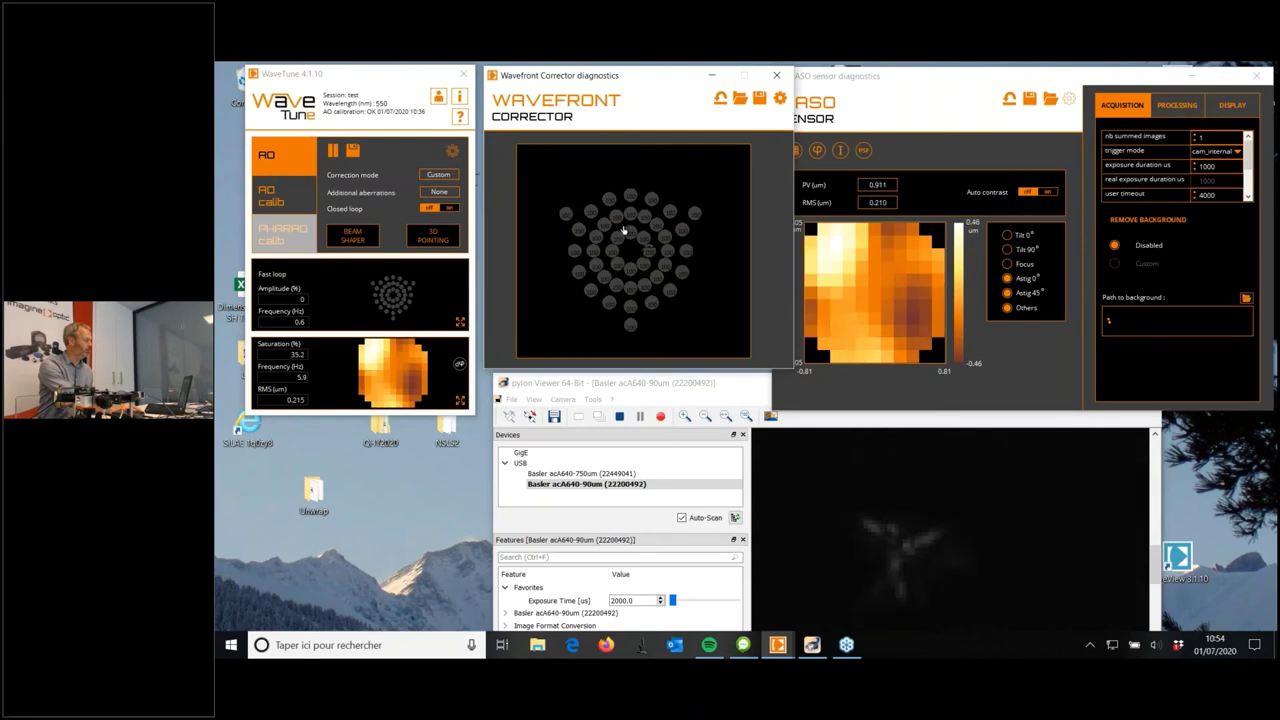
Step: Set the fixed correction gain to 0.400, run the fast closed loop with it, and switch the closed loop off
{"action": "left_click", "coordinate": [333, 151]}
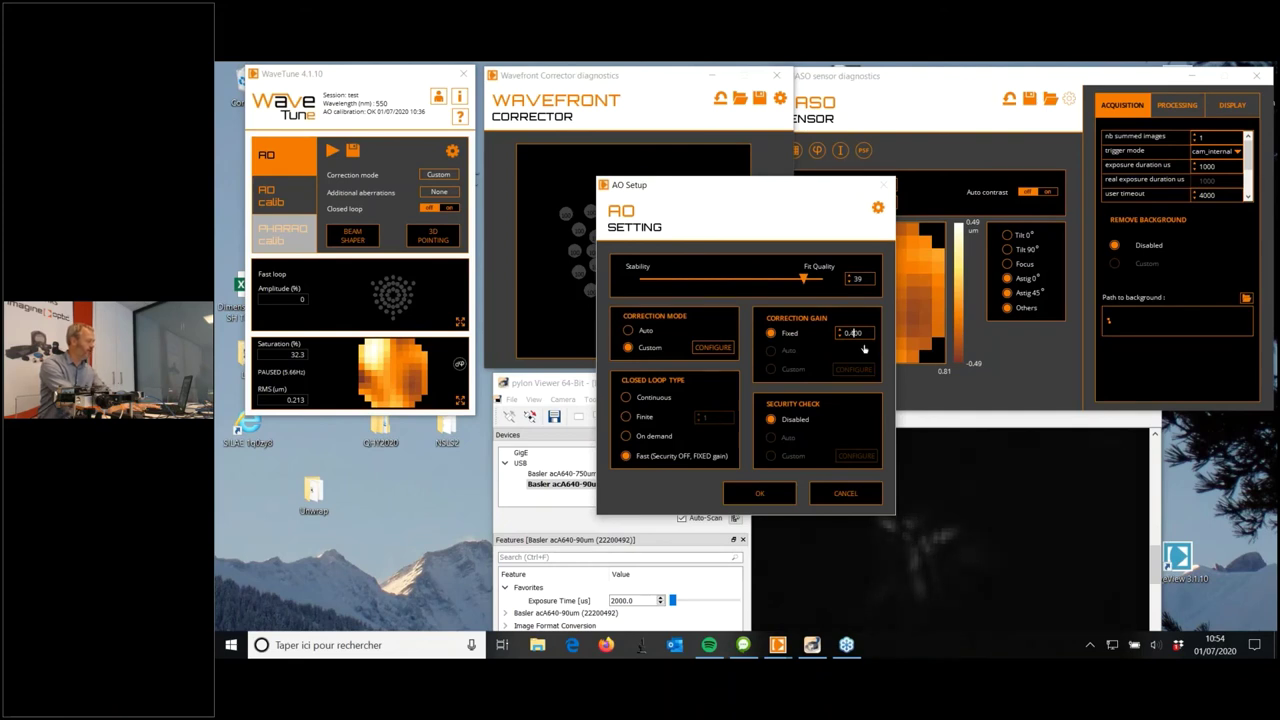
{"action": "left_click", "coordinate": [785, 490]}
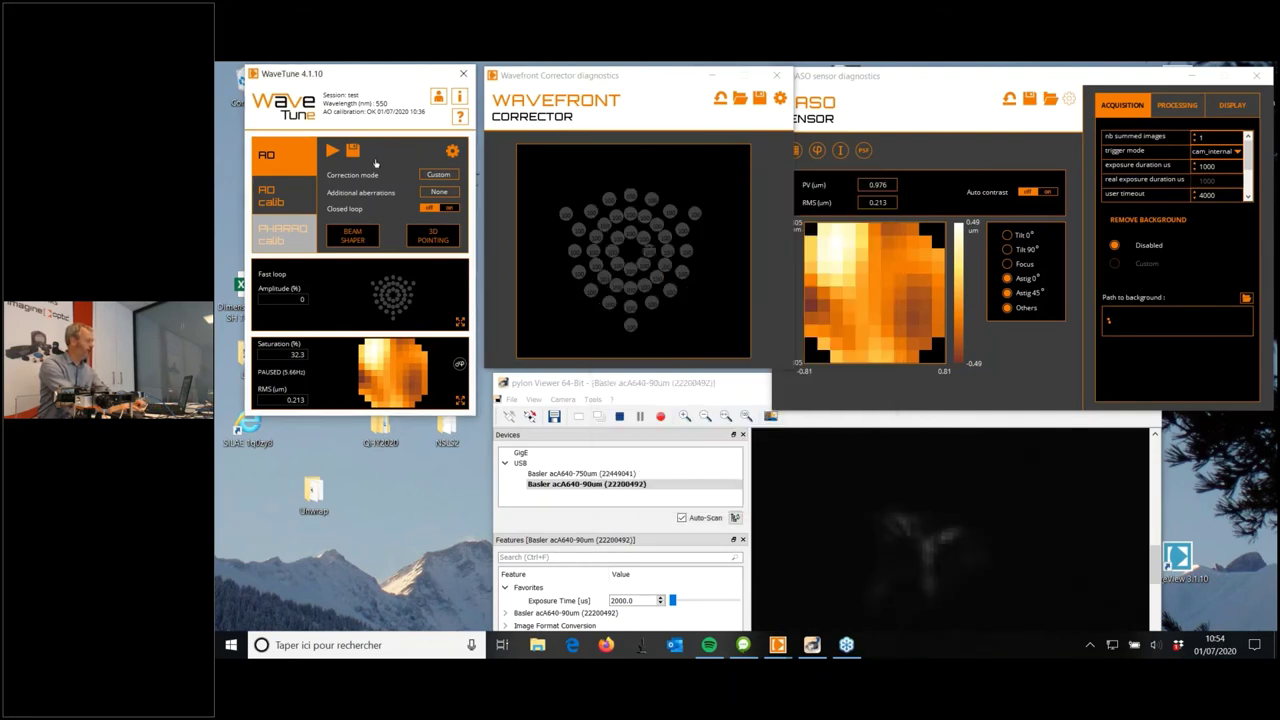
{"action": "left_click", "coordinate": [333, 151]}
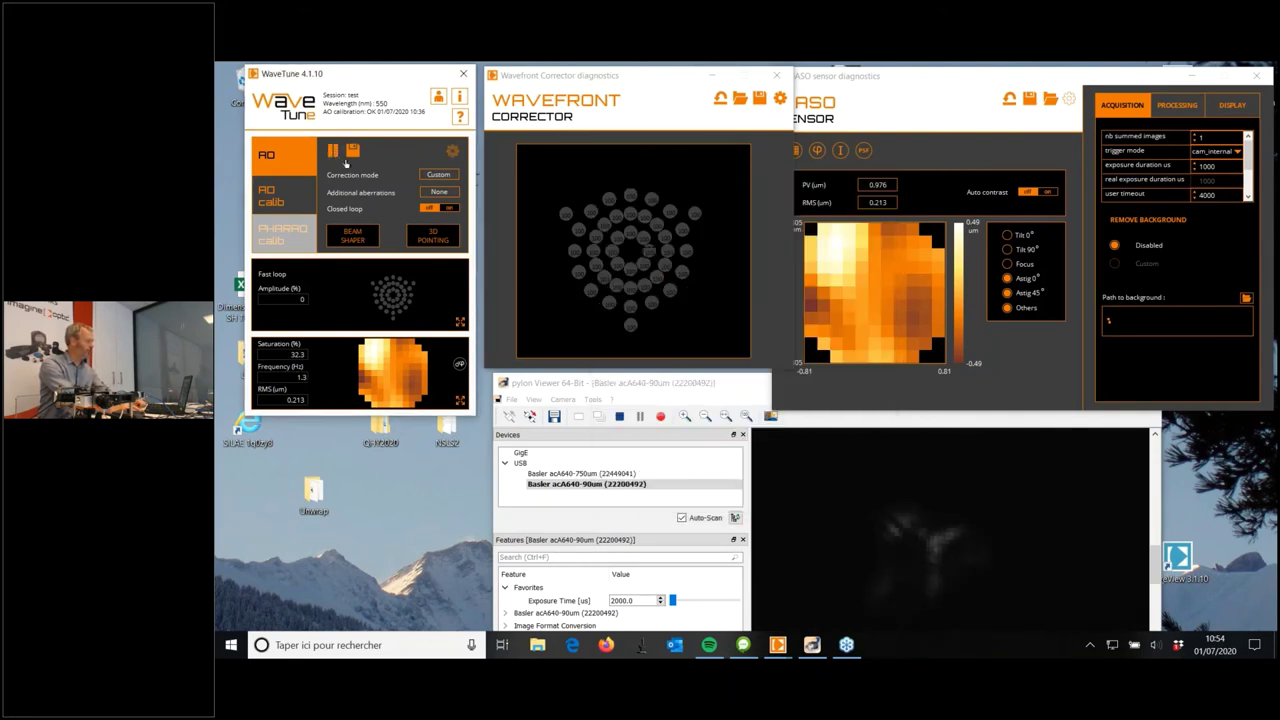
{"action": "left_click", "coordinate": [447, 208]}
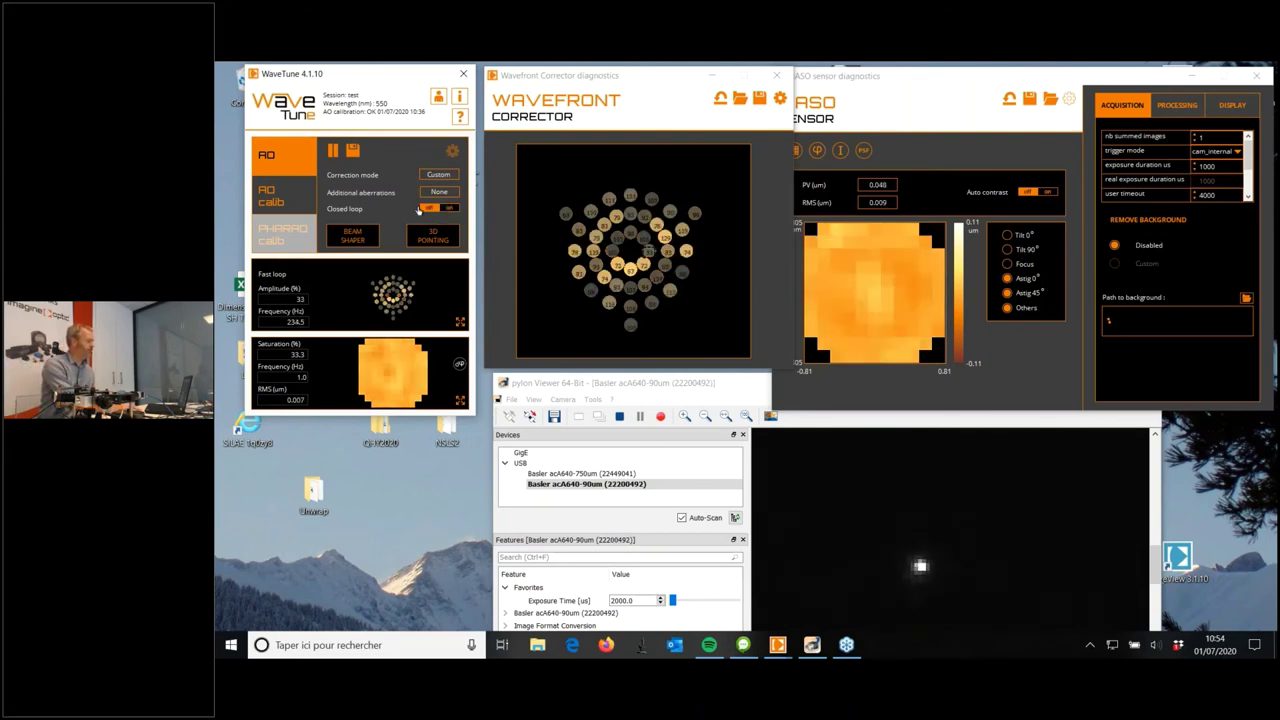
{"action": "left_click", "coordinate": [430, 208]}
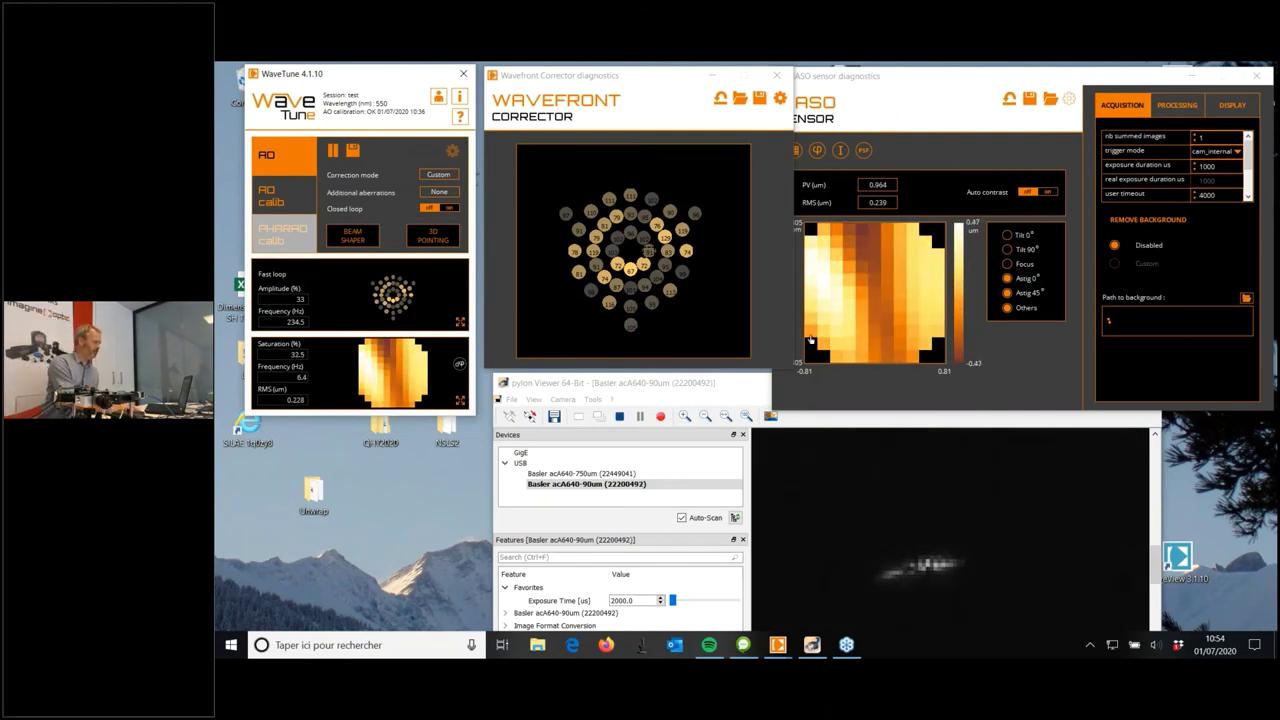
{"action": "left_click", "coordinate": [1215, 458]}
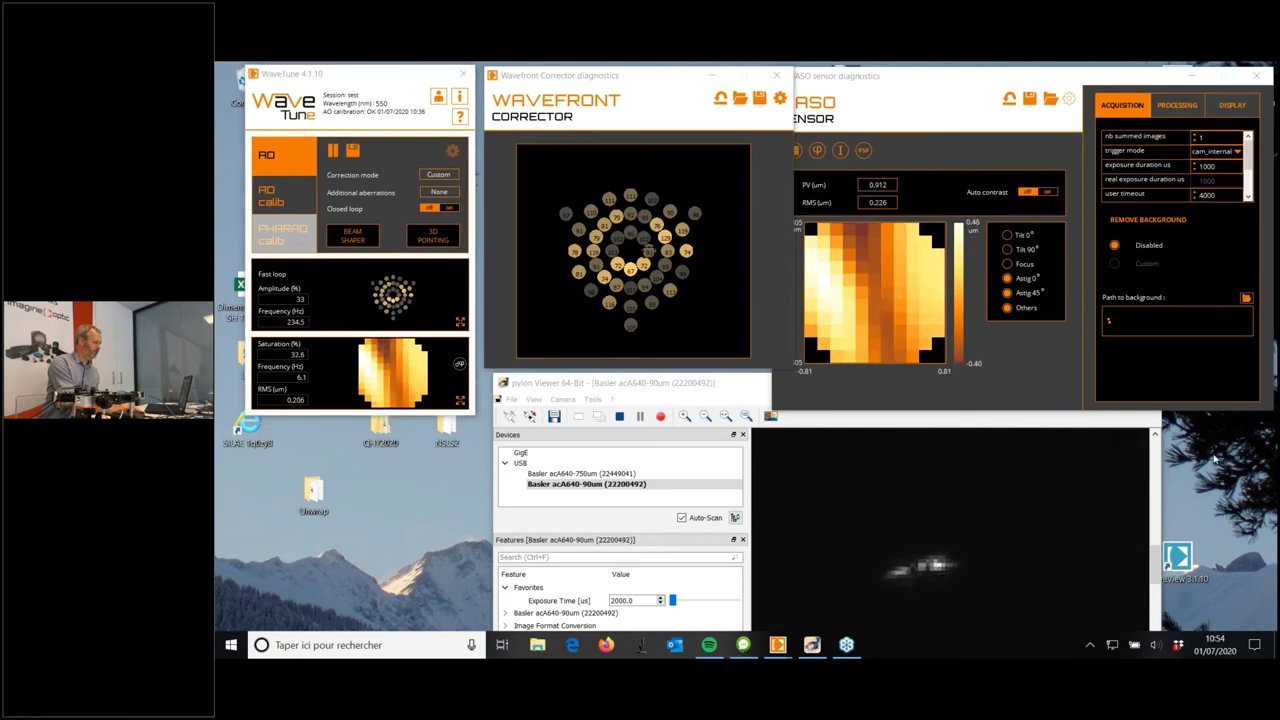